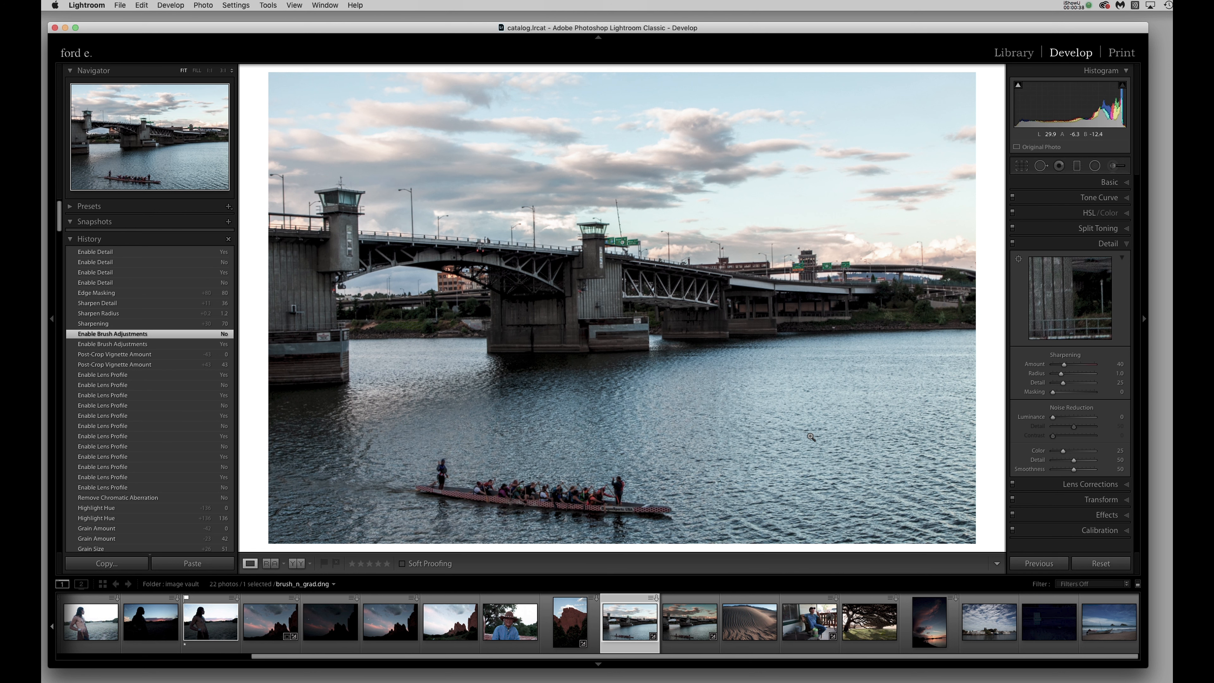
Inspect the bridge tower and boat at full size, then set the sharpening Amount to 64 and Radius to 1.2.
{"action": "left_click", "coordinate": [598, 267]}
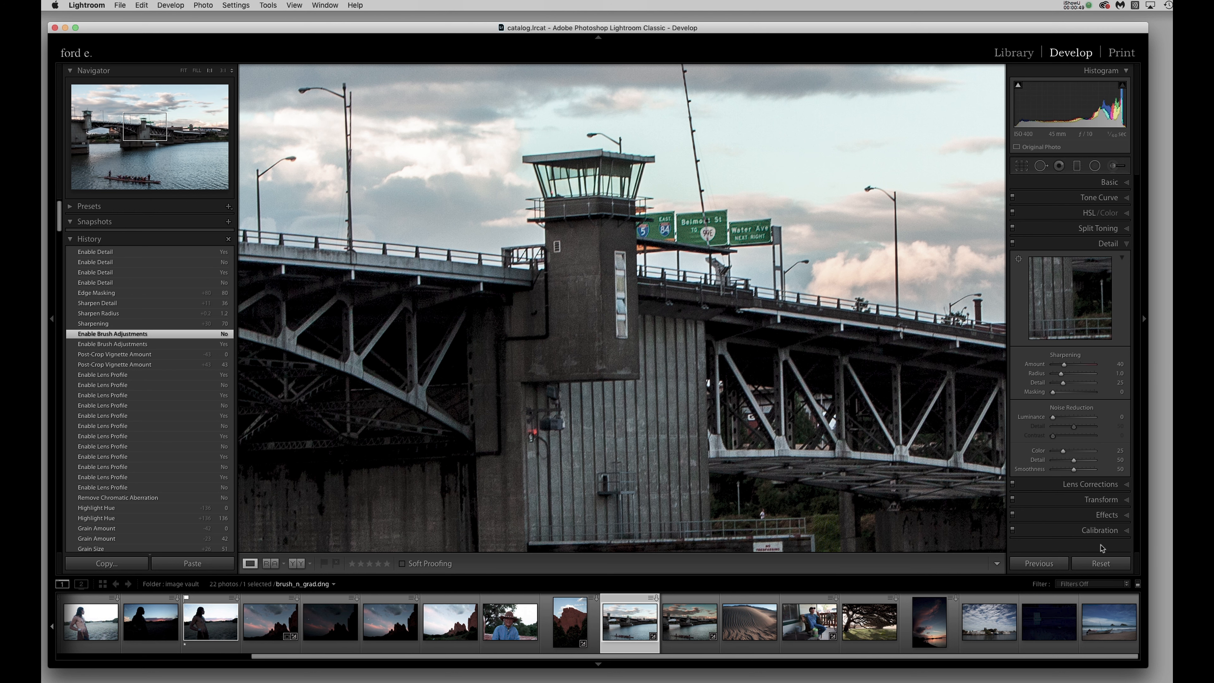
{"action": "left_click", "coordinate": [674, 438]}
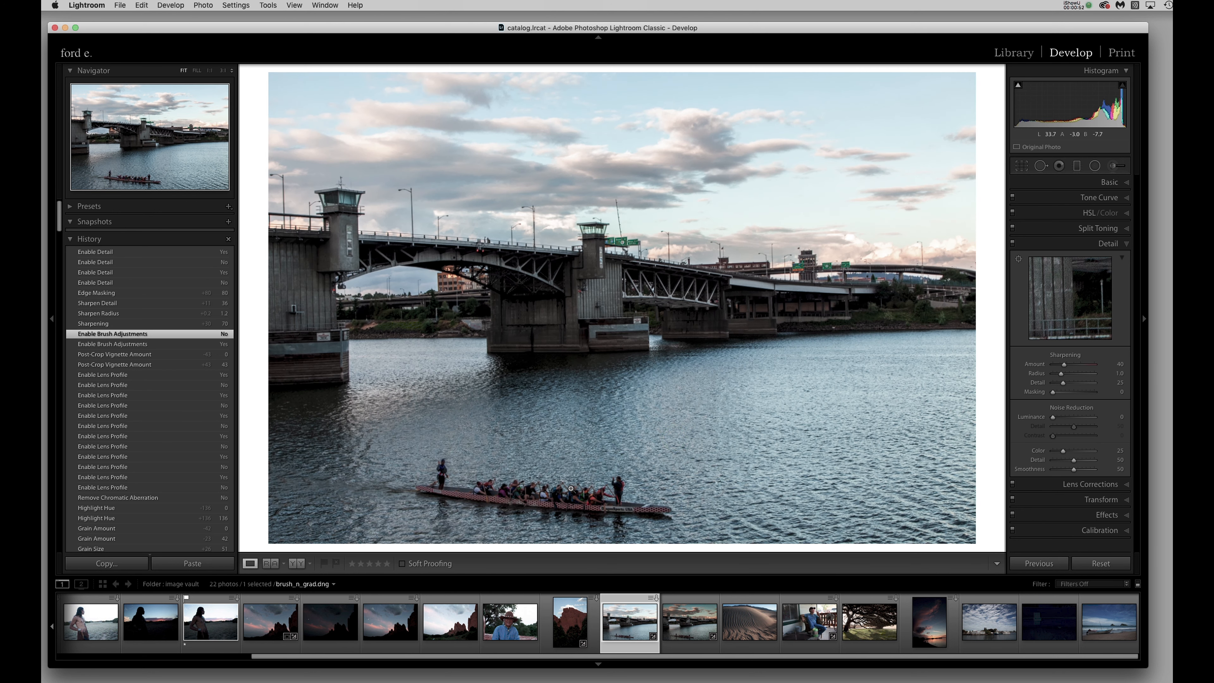
{"action": "left_click", "coordinate": [570, 489]}
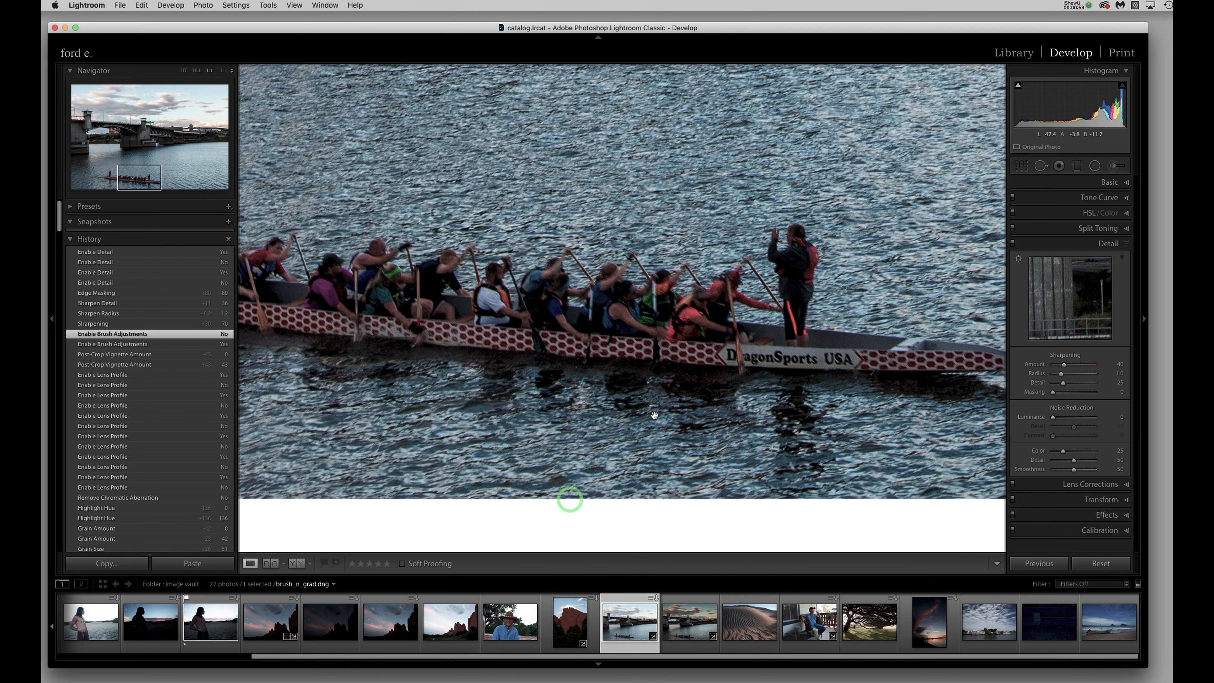
{"action": "left_click", "coordinate": [540, 304]}
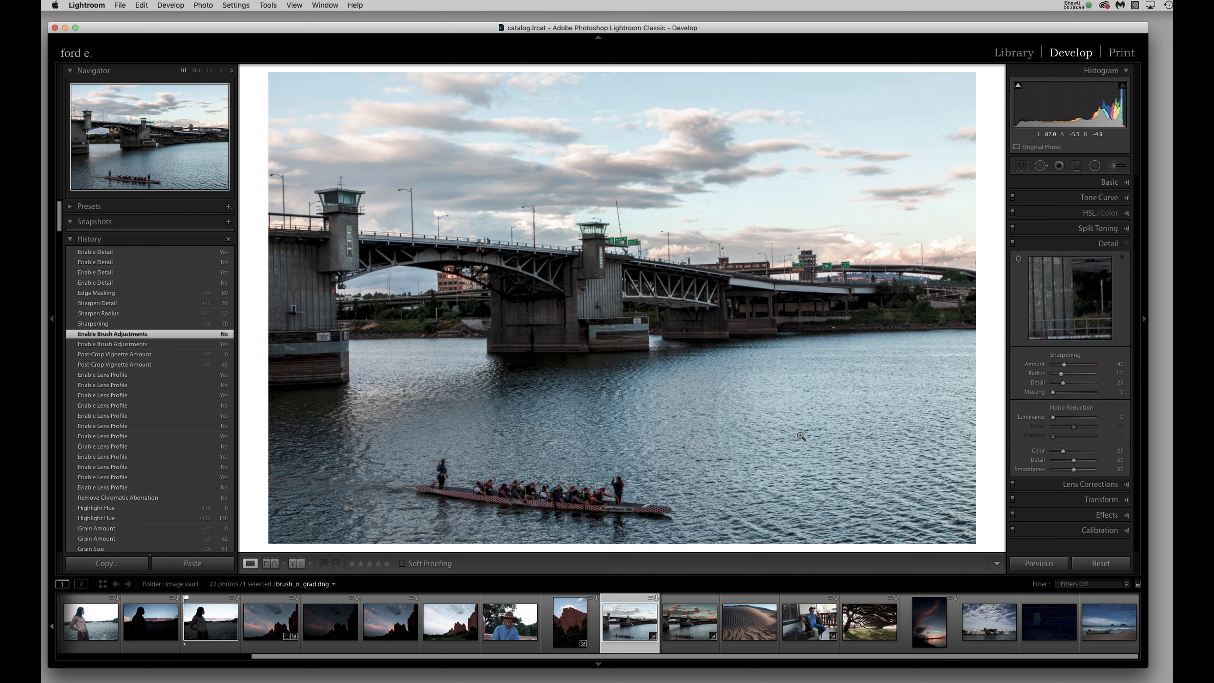
{"action": "left_click", "coordinate": [609, 287]}
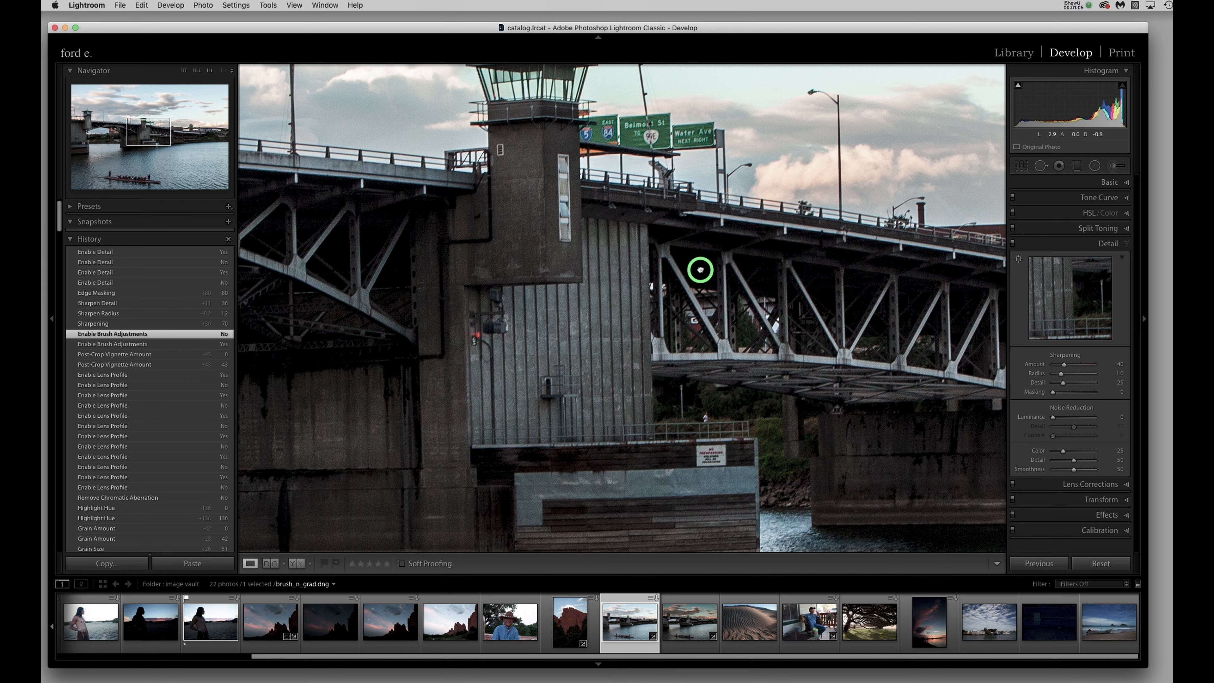
{"action": "left_click_drag", "start_coordinate": [700, 271], "coordinate": [665, 337]}
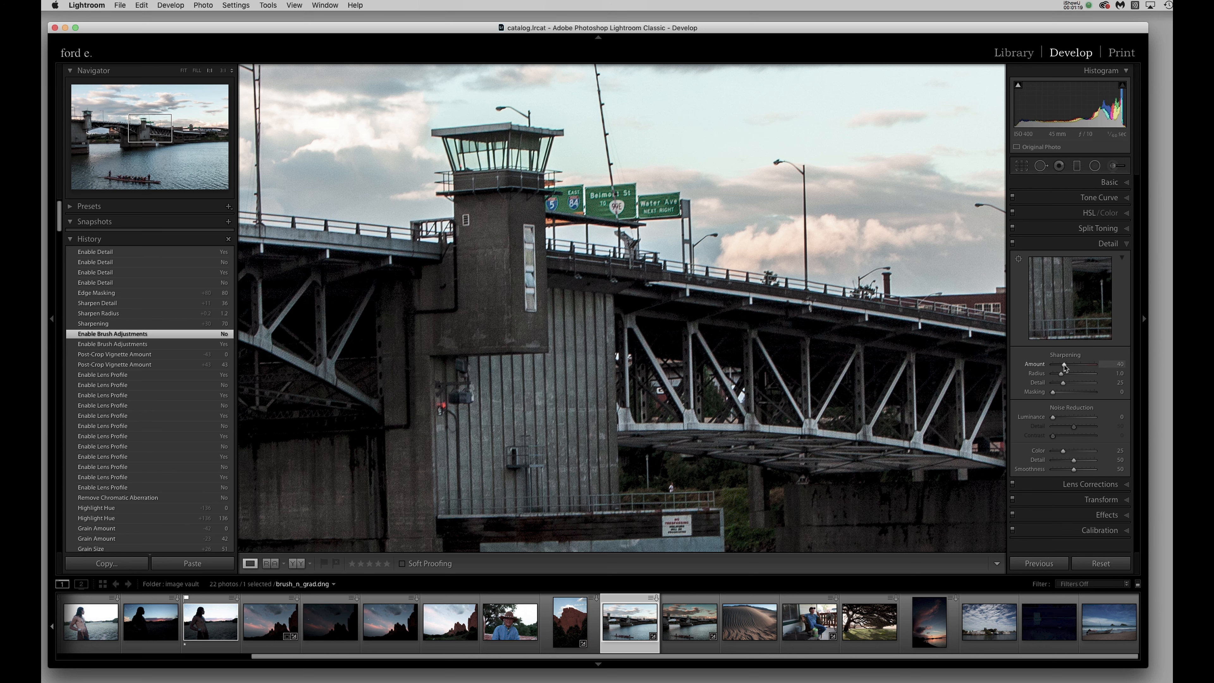
{"action": "left_click_drag", "start_coordinate": [1065, 367], "coordinate": [1071, 368]}
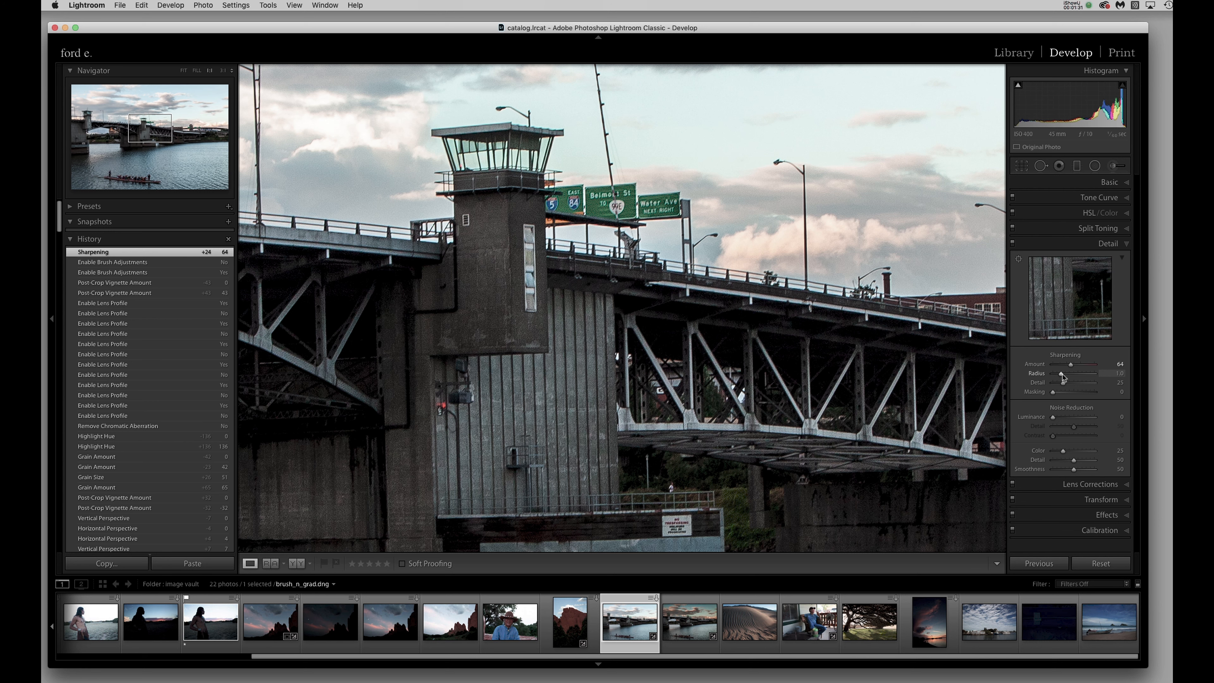
{"action": "left_click_drag", "start_coordinate": [1061, 377], "coordinate": [1066, 377]}
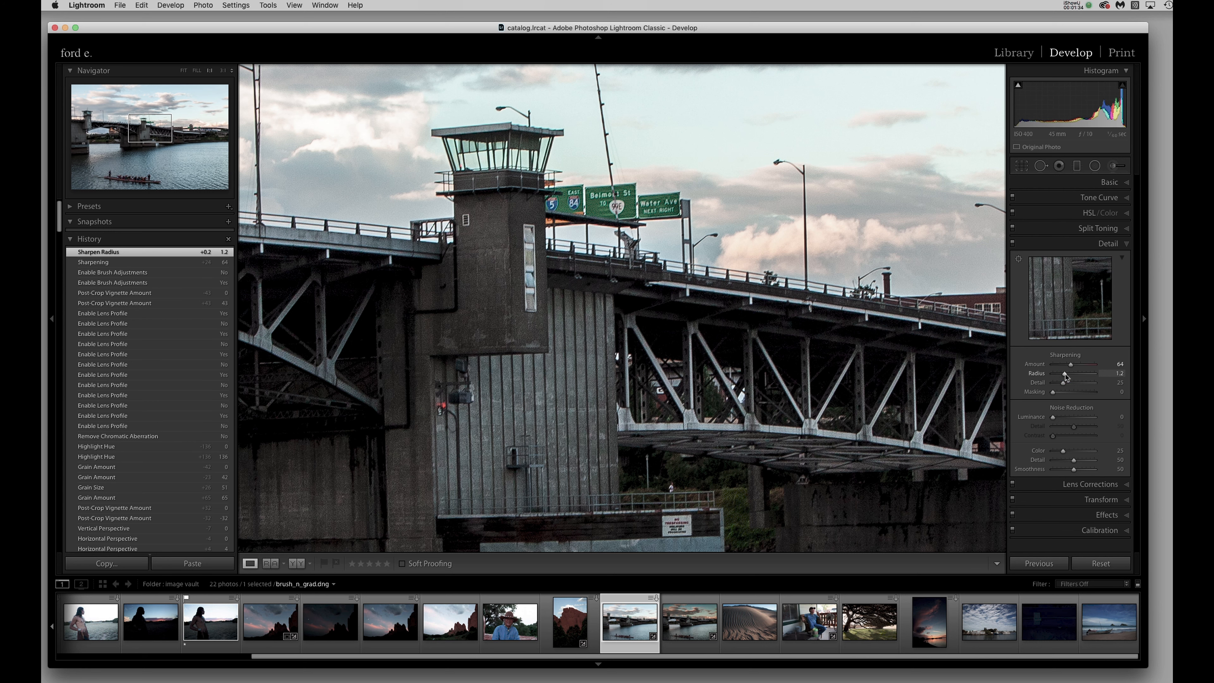
Compare the bridge tower with the Detail adjustments switched off and on.
{"action": "left_click", "coordinate": [1025, 244]}
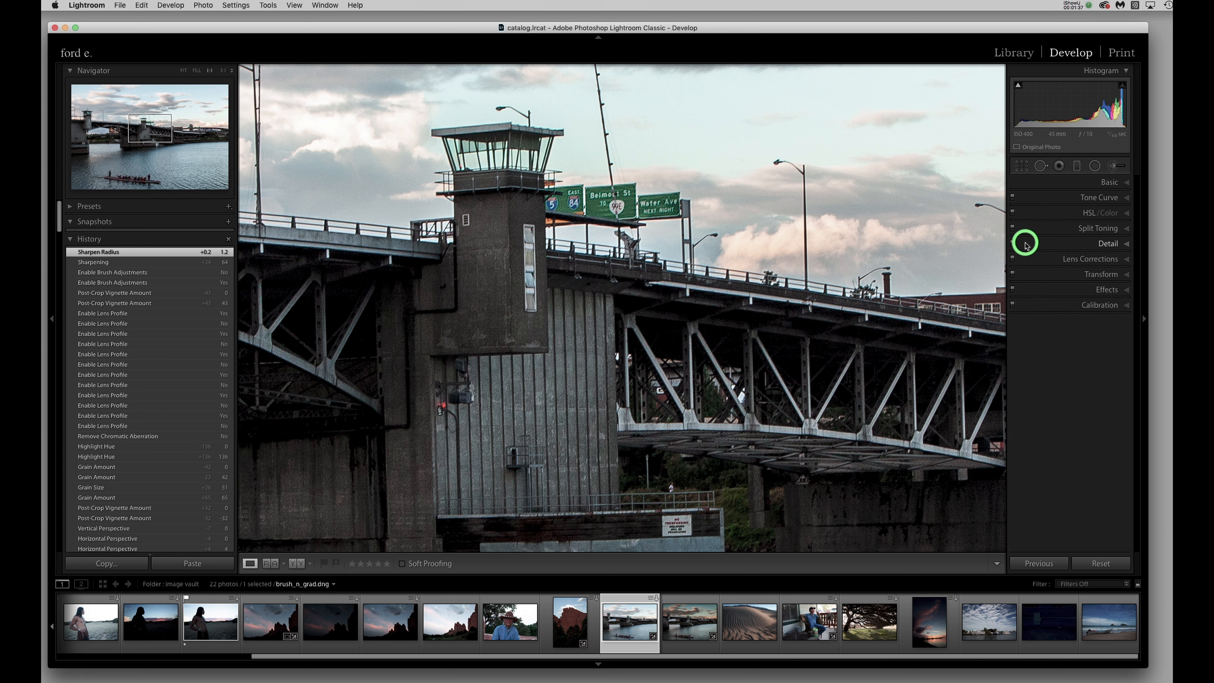
{"action": "left_click", "coordinate": [1025, 244]}
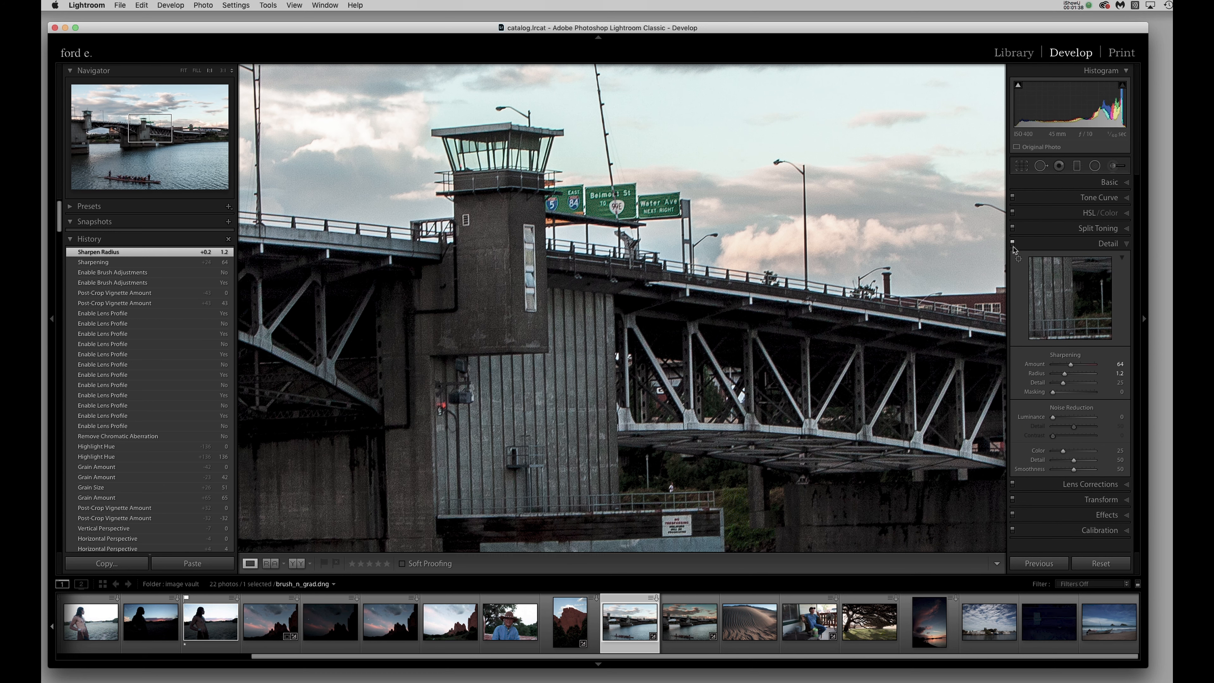
{"action": "left_click", "coordinate": [1013, 243]}
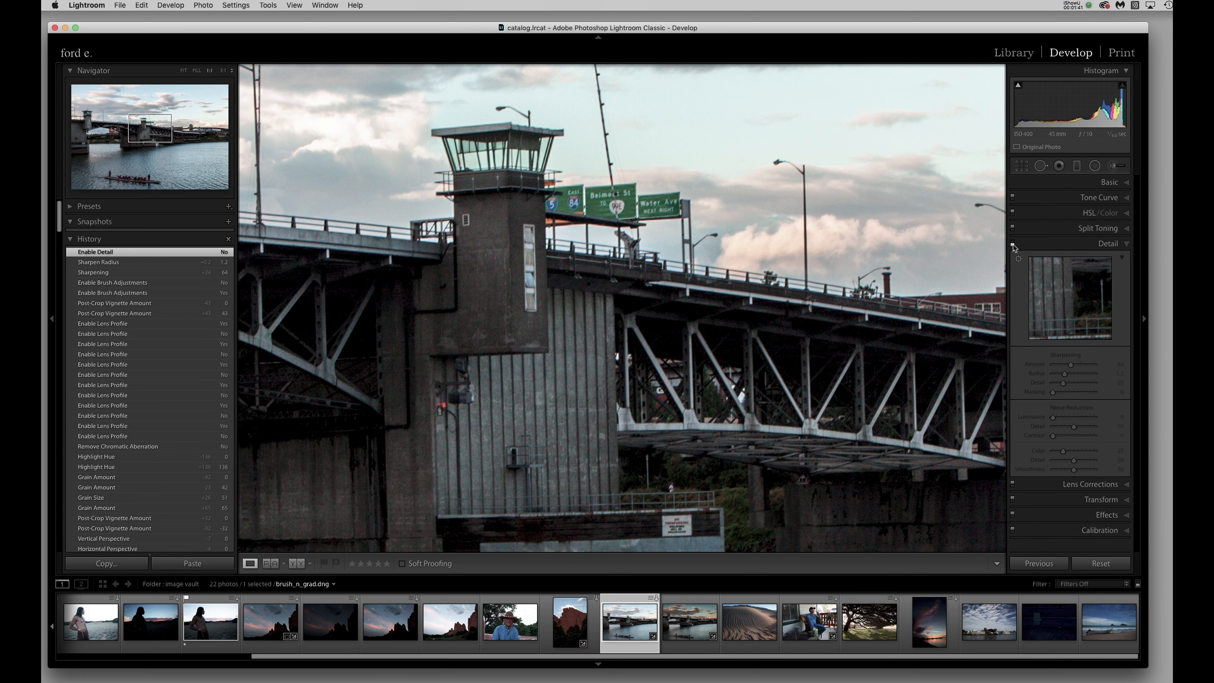
{"action": "left_click", "coordinate": [1013, 244]}
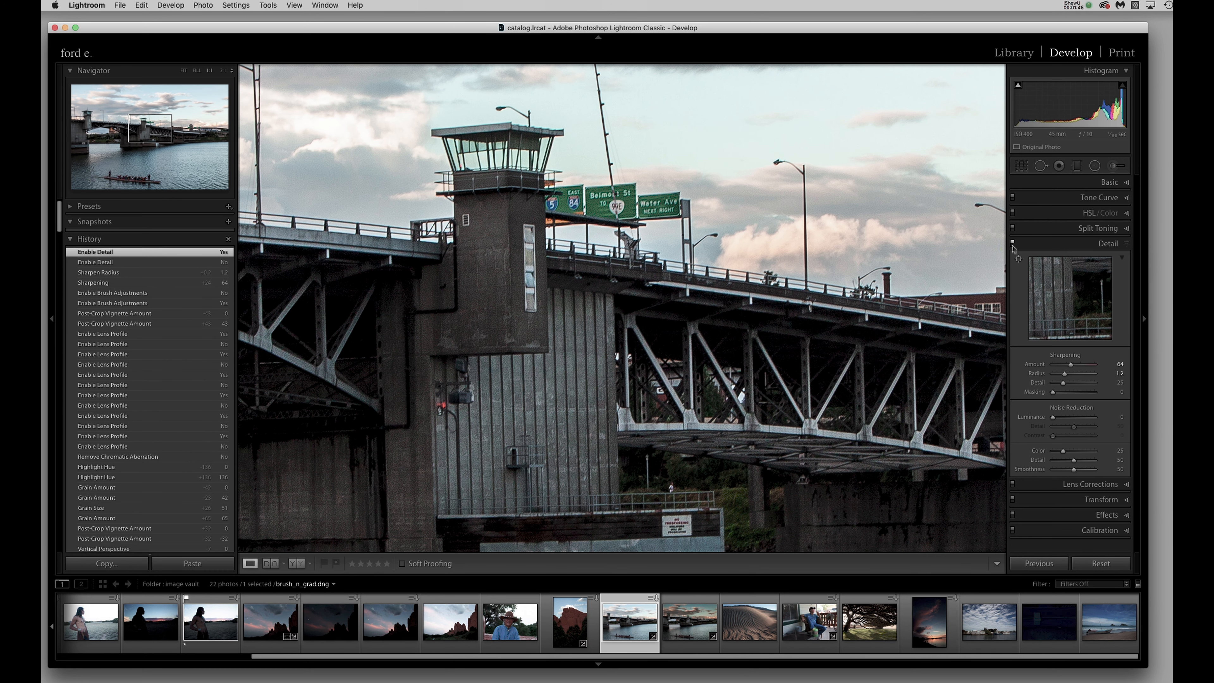
{"action": "left_click", "coordinate": [1013, 244]}
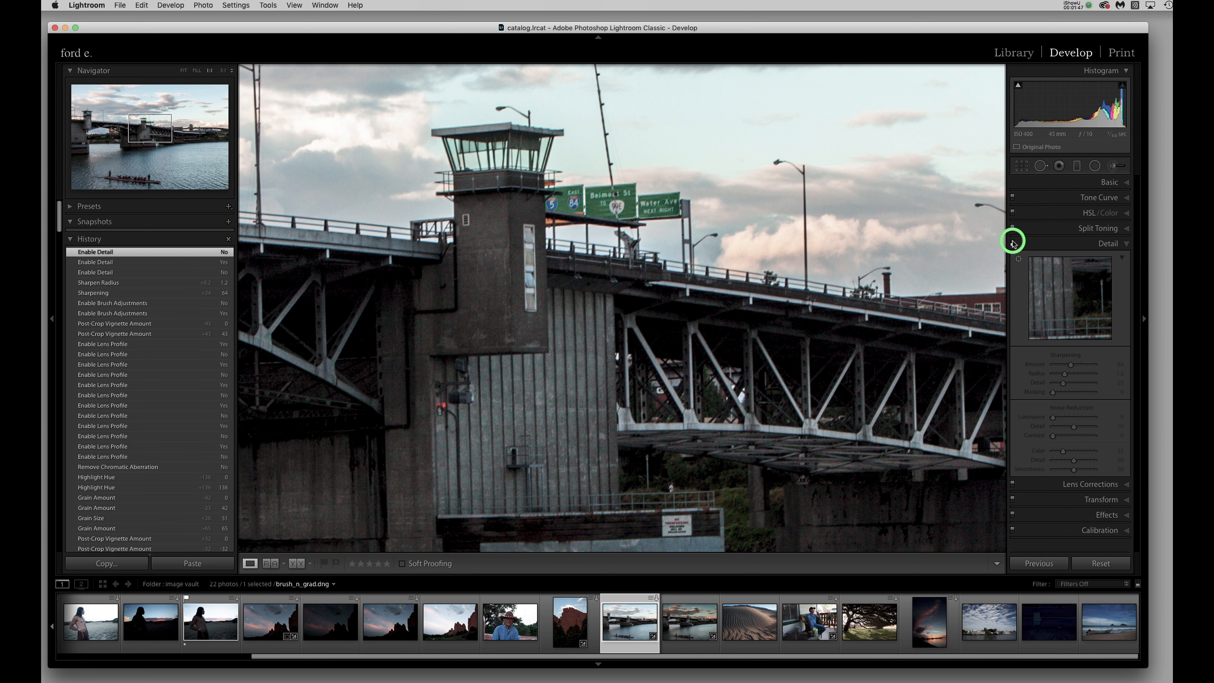
{"action": "left_click", "coordinate": [1013, 244]}
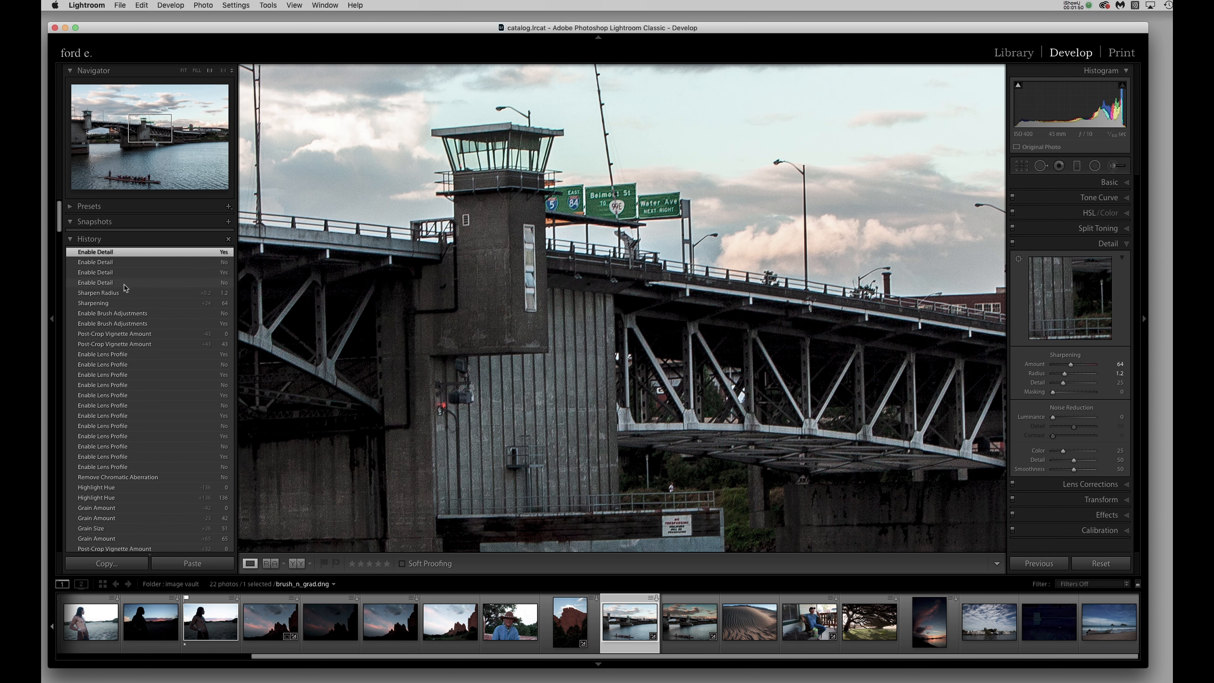
Go back in the history to the first Detail toggle and switch the Detail adjustments on again.
{"action": "left_click", "coordinate": [124, 283]}
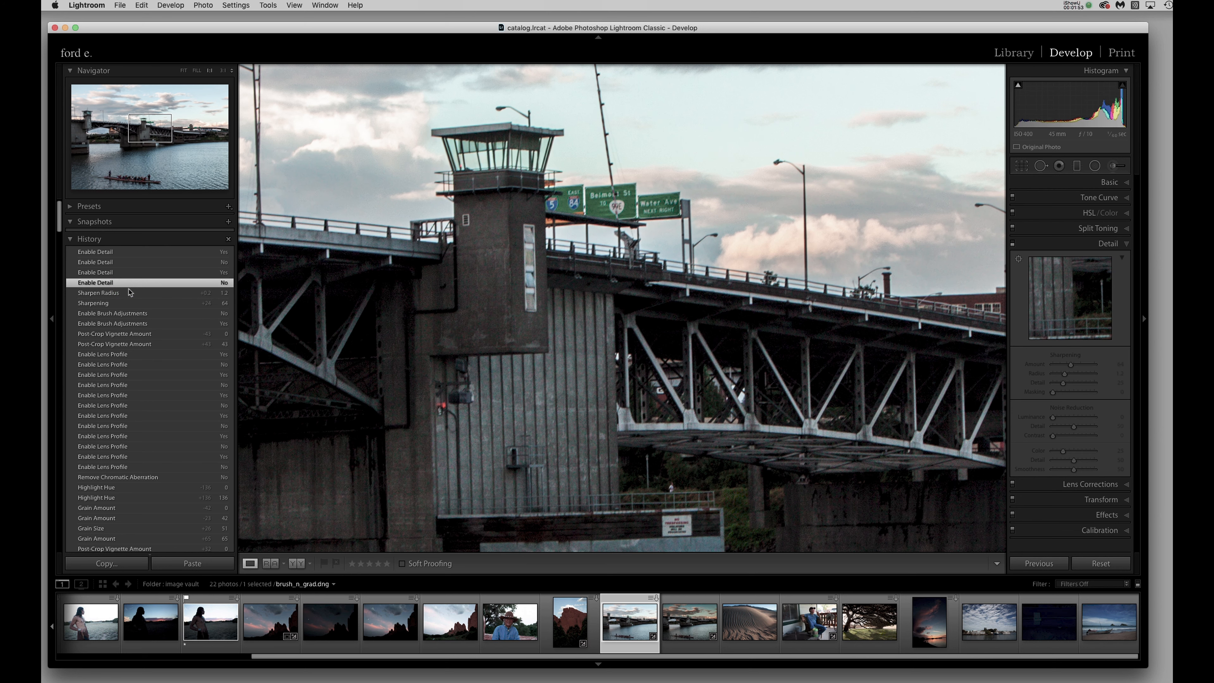
{"action": "left_click", "coordinate": [129, 273]}
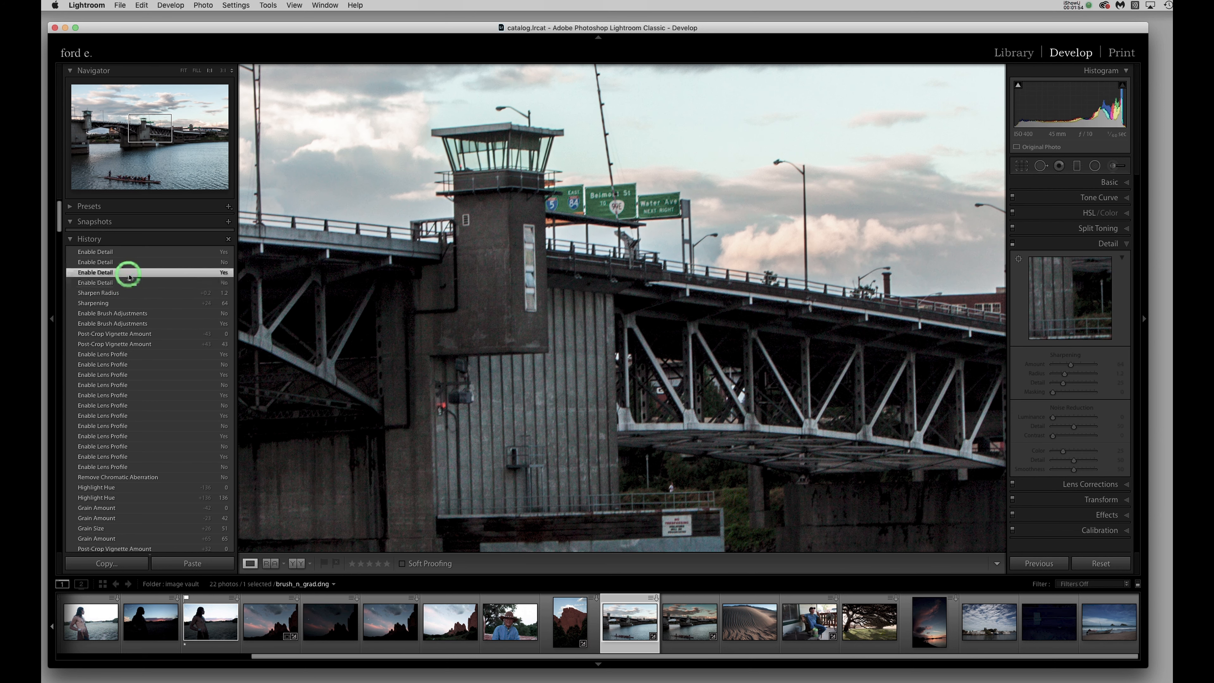
{"action": "left_click", "coordinate": [130, 281]}
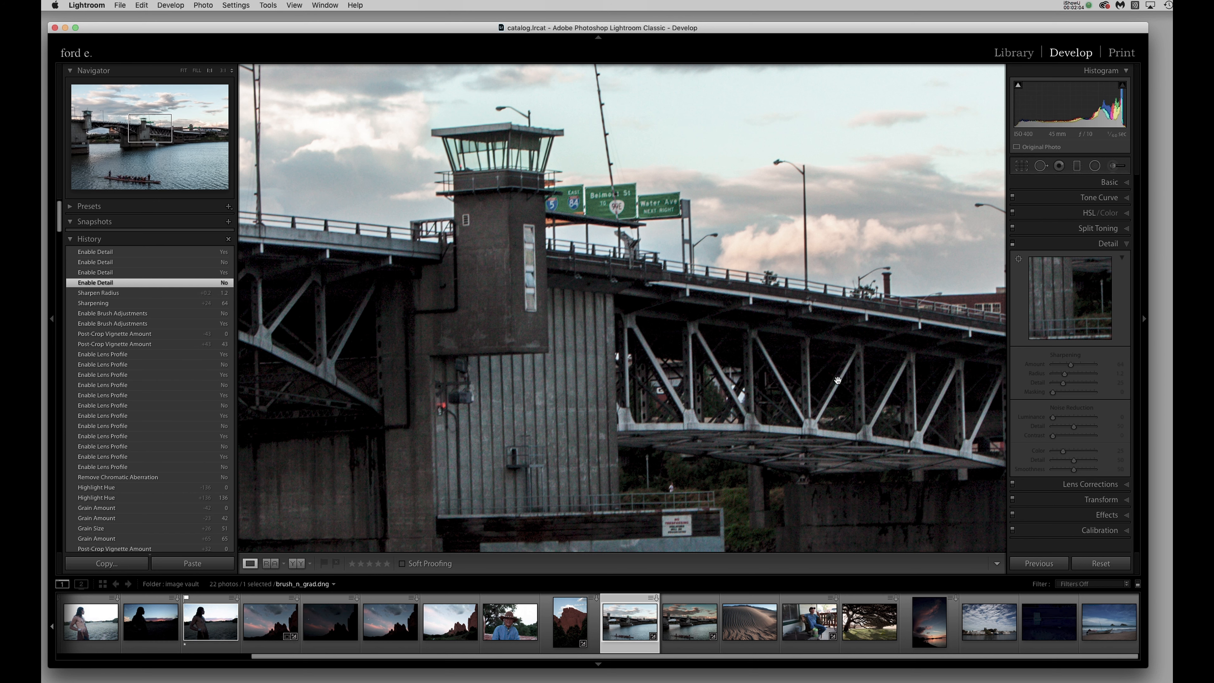
{"action": "left_click", "coordinate": [1029, 357]}
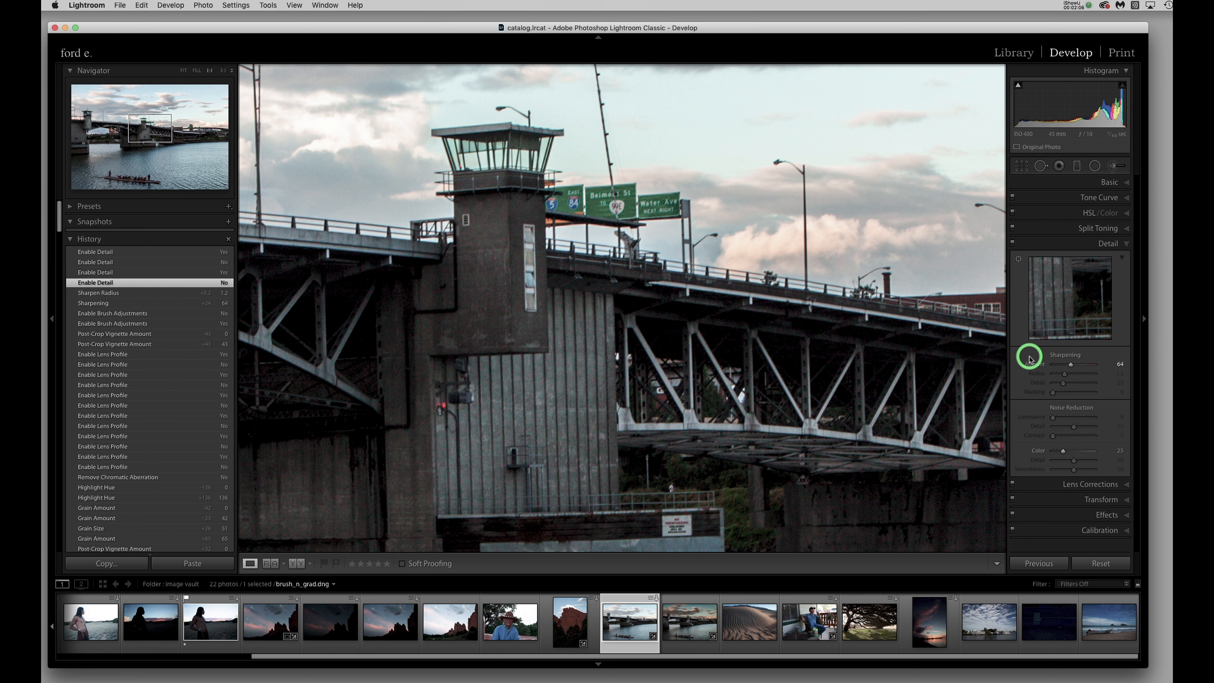
{"action": "left_click", "coordinate": [1029, 358]}
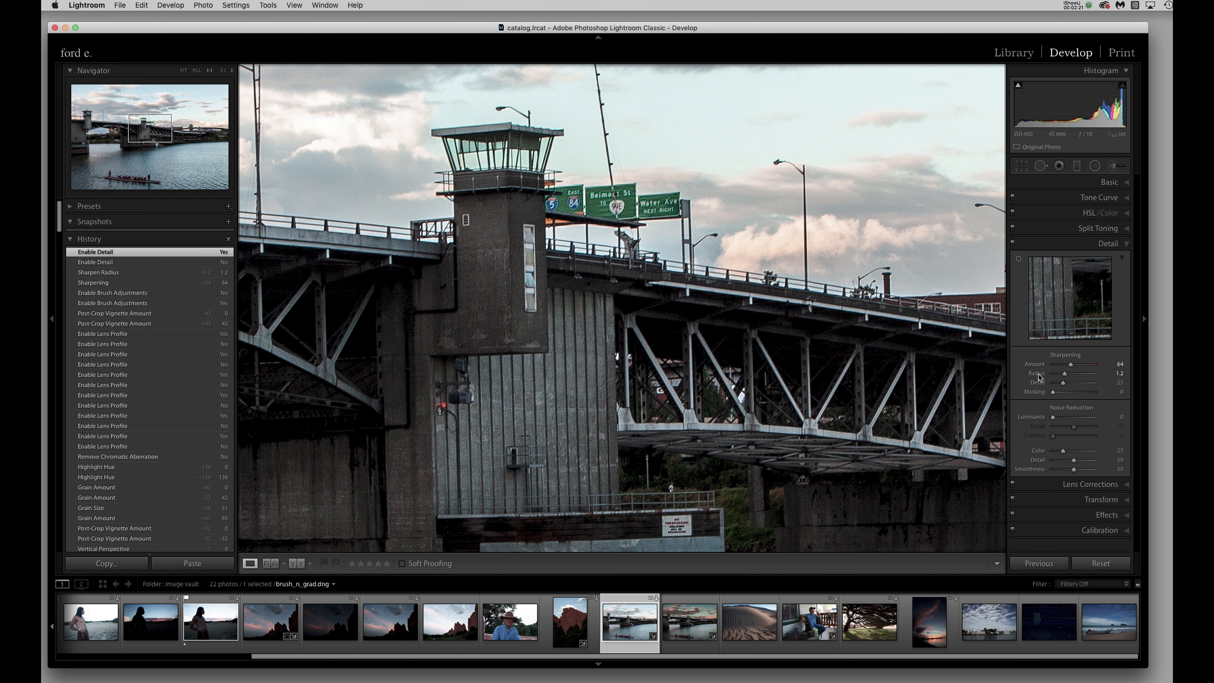
Judge the sharpening Radius with the grayscale edge preview, trying 2.7 and settling on 1.1.
{"action": "key", "text": "alt"}
{"action": "left_click", "coordinate": [1065, 375], "text": "alt"}
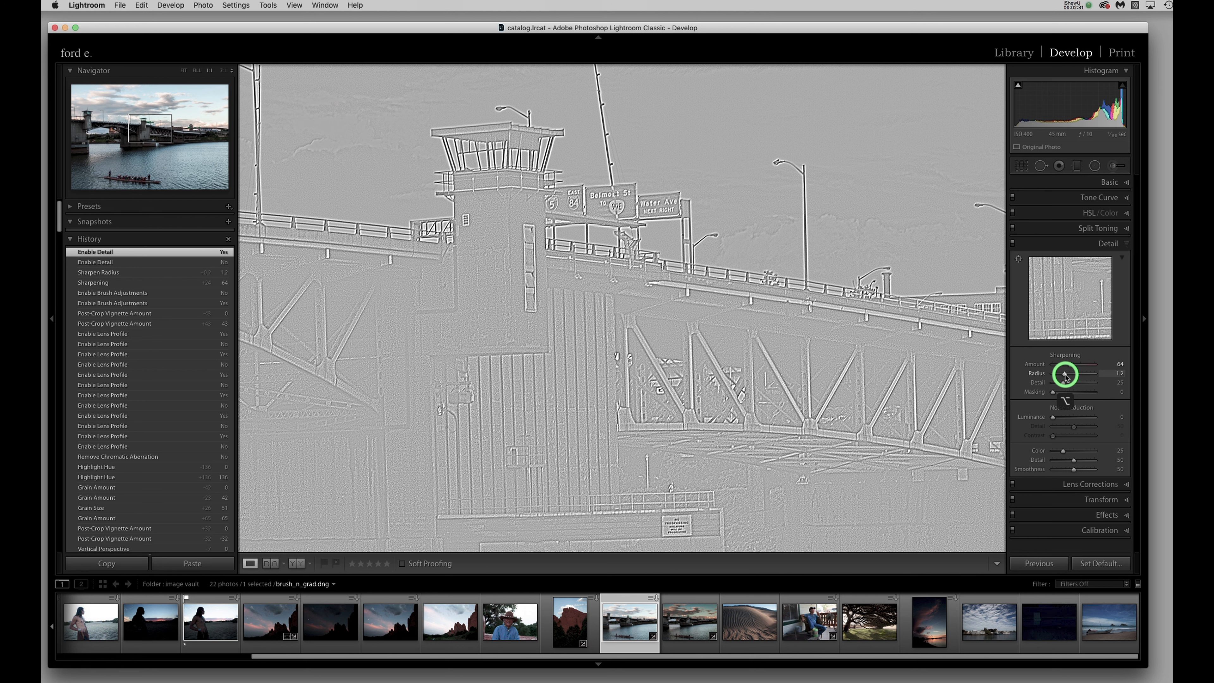
{"action": "mouse_move", "coordinate": [1065, 375]}
{"action": "left_mouse_down"}
{"action": "mouse_move", "coordinate": [1054, 377]}
{"action": "mouse_move", "coordinate": [1066, 377]}
{"action": "left_mouse_up"}
{"action": "left_click_drag", "start_coordinate": [1065, 377], "coordinate": [1090, 379]}
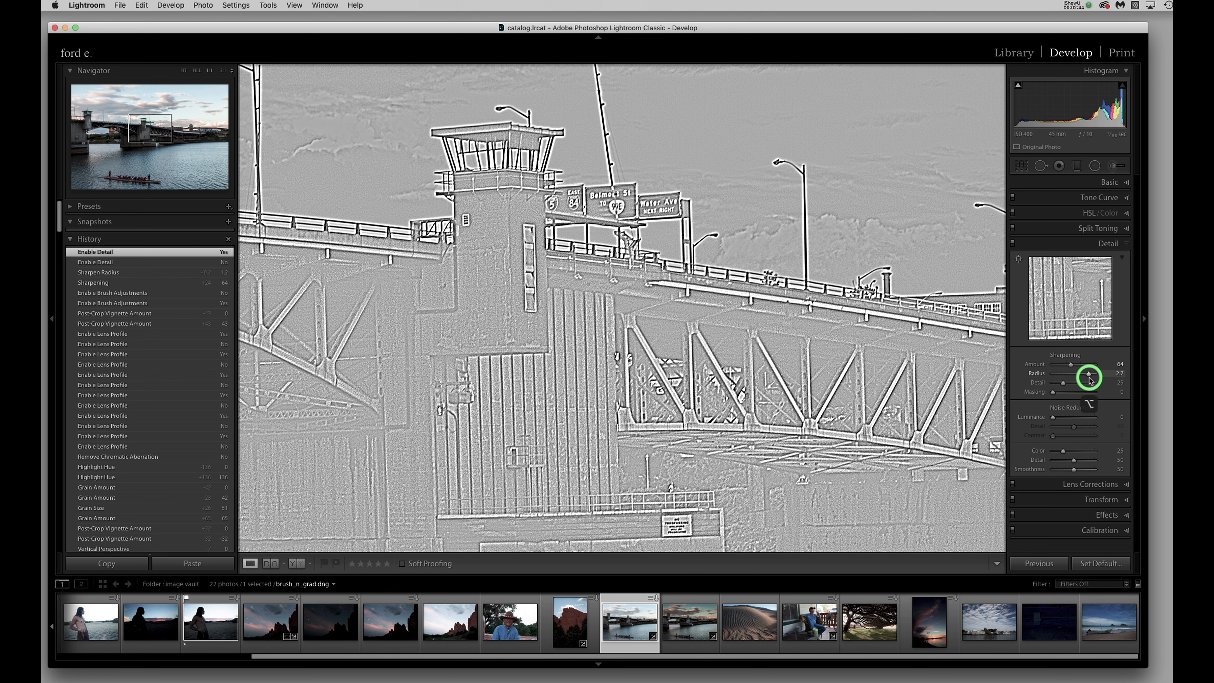
{"action": "left_click_drag", "start_coordinate": [1090, 379], "coordinate": [1064, 380]}
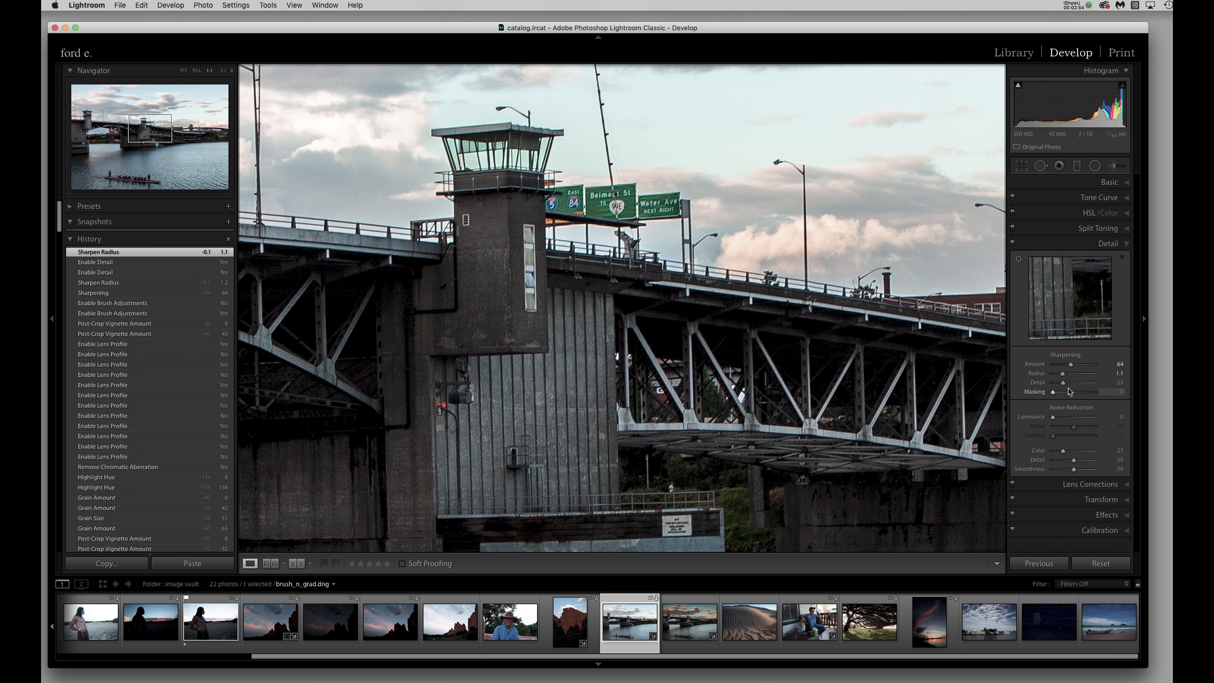
Set the sharpening Detail to 73 while viewing the grayscale preview.
{"action": "key", "text": "alt"}
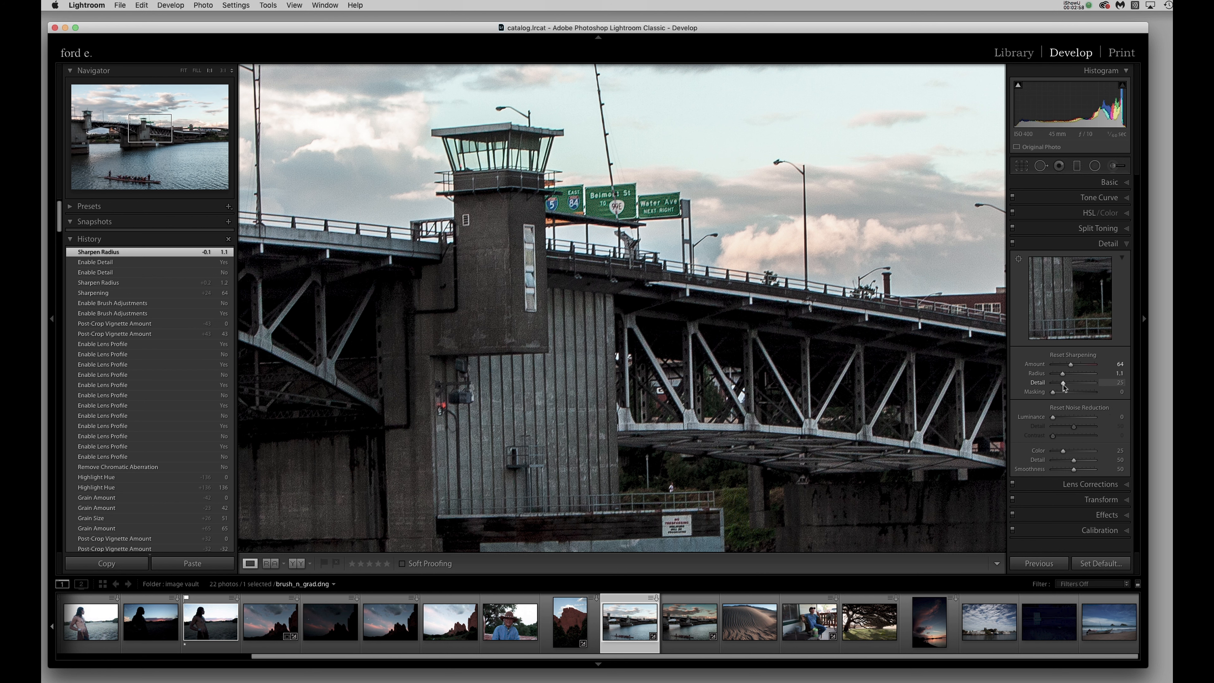
{"action": "left_click", "coordinate": [1063, 383], "text": "alt"}
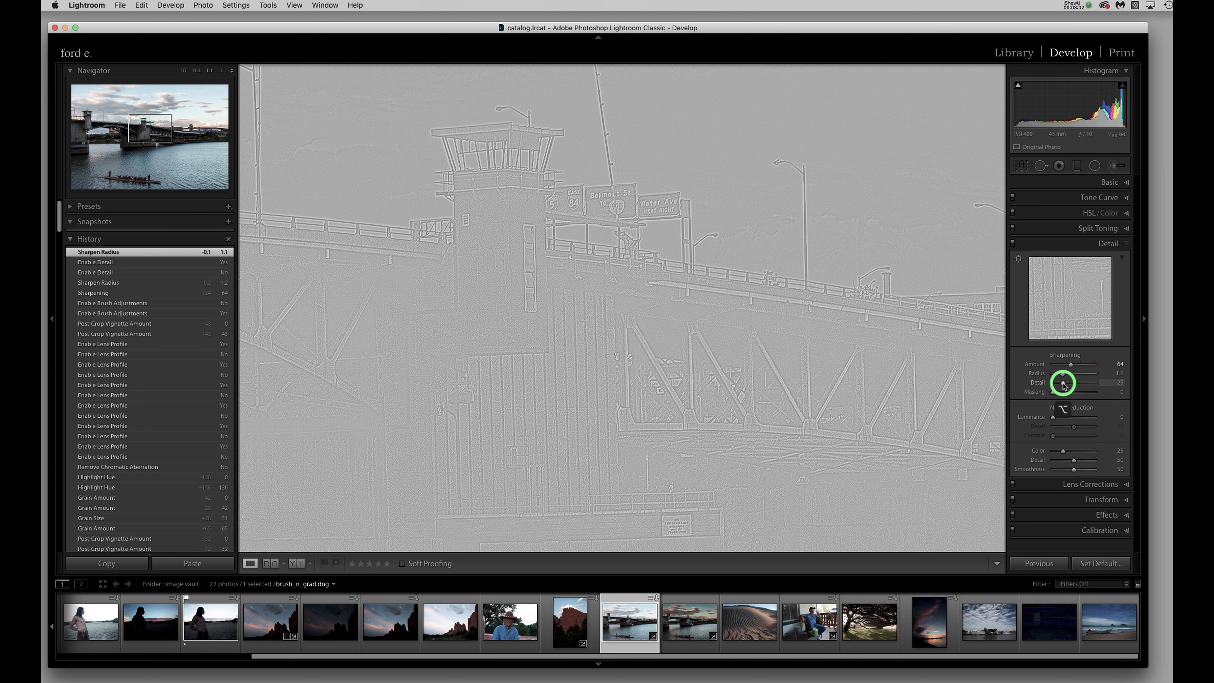
{"action": "left_click_drag", "start_coordinate": [1063, 384], "coordinate": [1094, 388]}
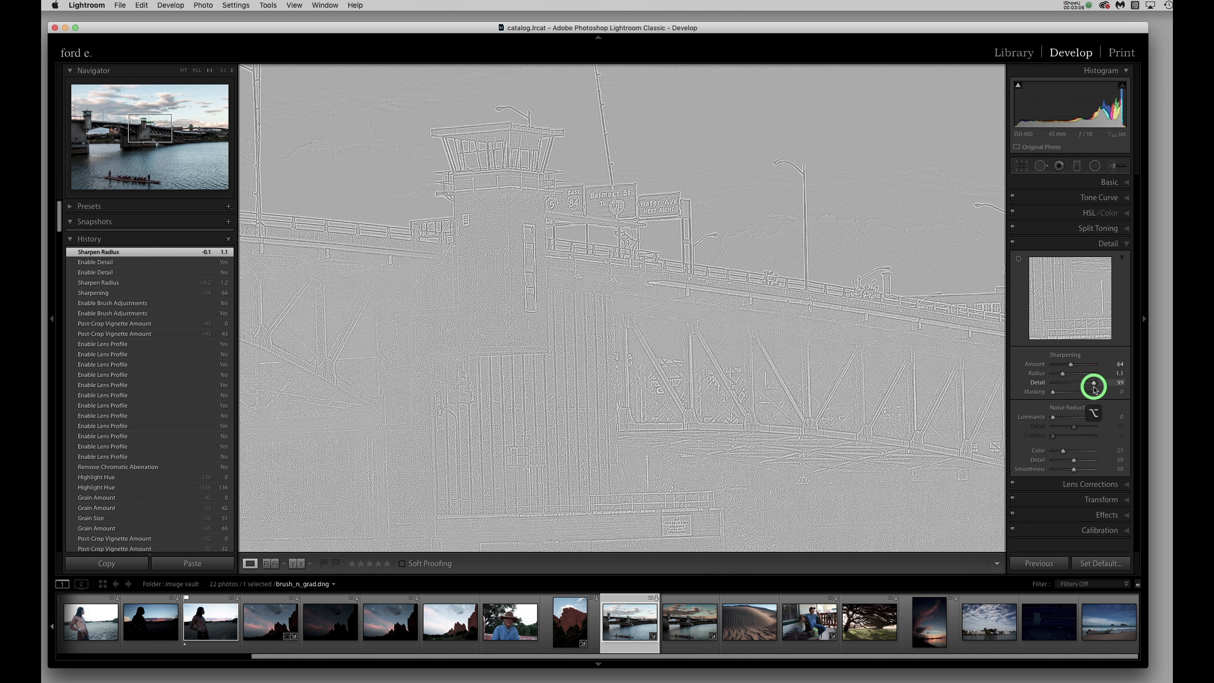
{"action": "left_click_drag", "start_coordinate": [1095, 387], "coordinate": [1087, 389]}
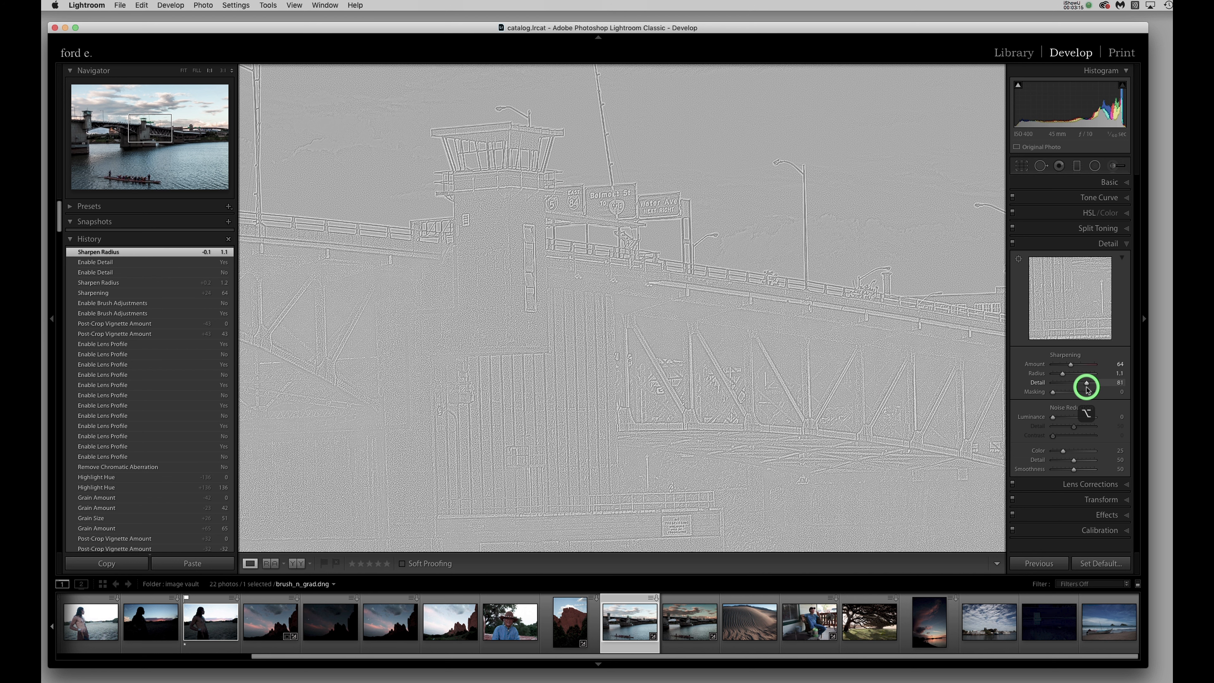
{"action": "left_click_drag", "start_coordinate": [1086, 388], "coordinate": [1086, 388]}
{"action": "left_click_drag", "start_coordinate": [1086, 389], "coordinate": [1083, 389]}
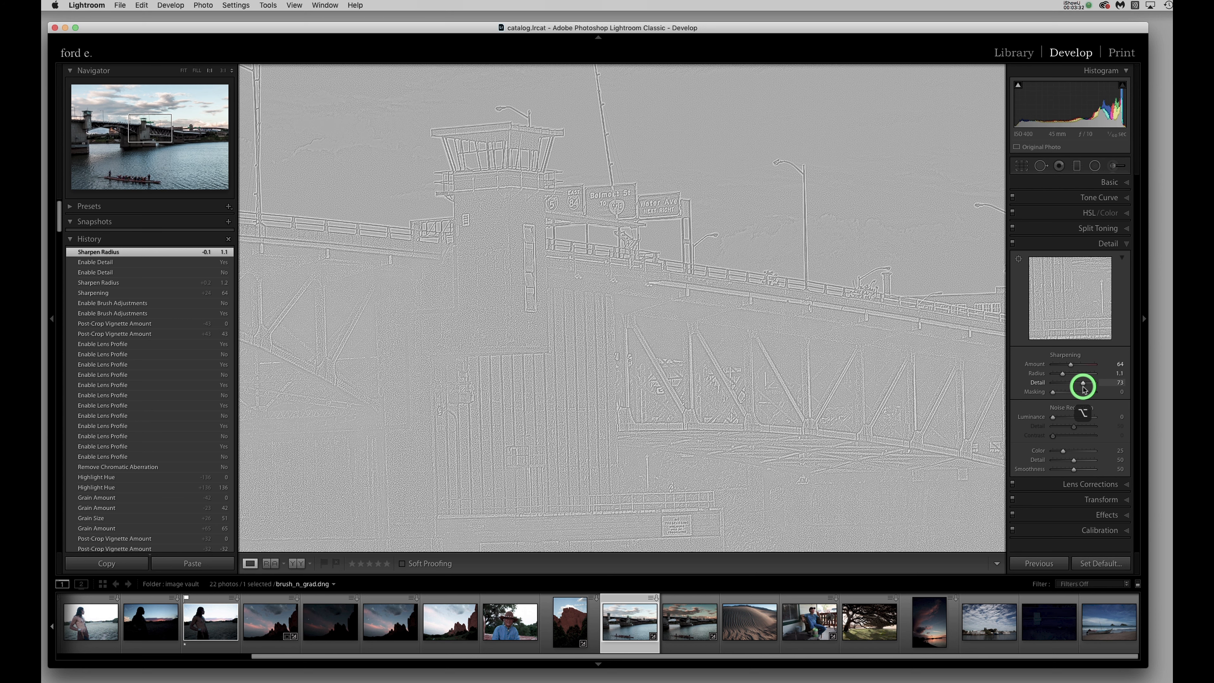
{"action": "mouse_move", "coordinate": [1083, 388]}
{"action": "left_mouse_down"}
{"action": "mouse_move", "coordinate": [1048, 394]}
{"action": "mouse_move", "coordinate": [1080, 396]}
{"action": "left_mouse_up"}
Set the sharpening Masking to 82 with the black-and-white mask preview shown, limiting sharpening to the bridge's edges.
{"action": "left_click_drag", "start_coordinate": [1079, 395], "coordinate": [1086, 399]}
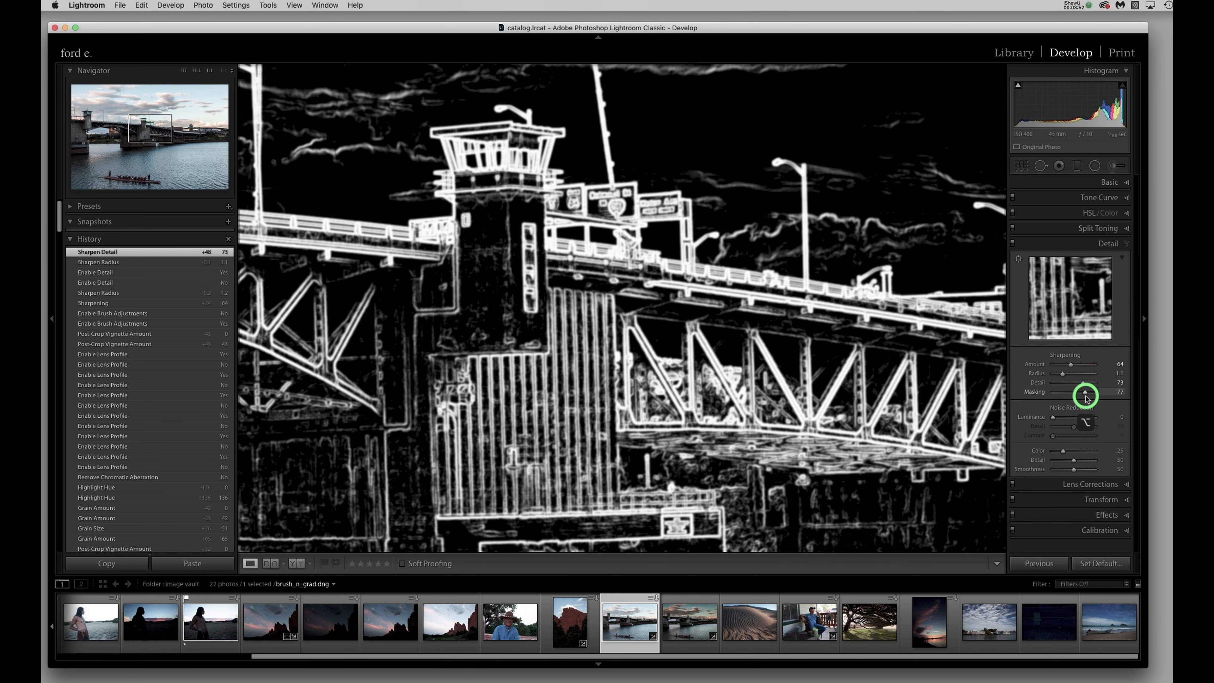
{"action": "left_click_drag", "start_coordinate": [1086, 399], "coordinate": [1088, 399]}
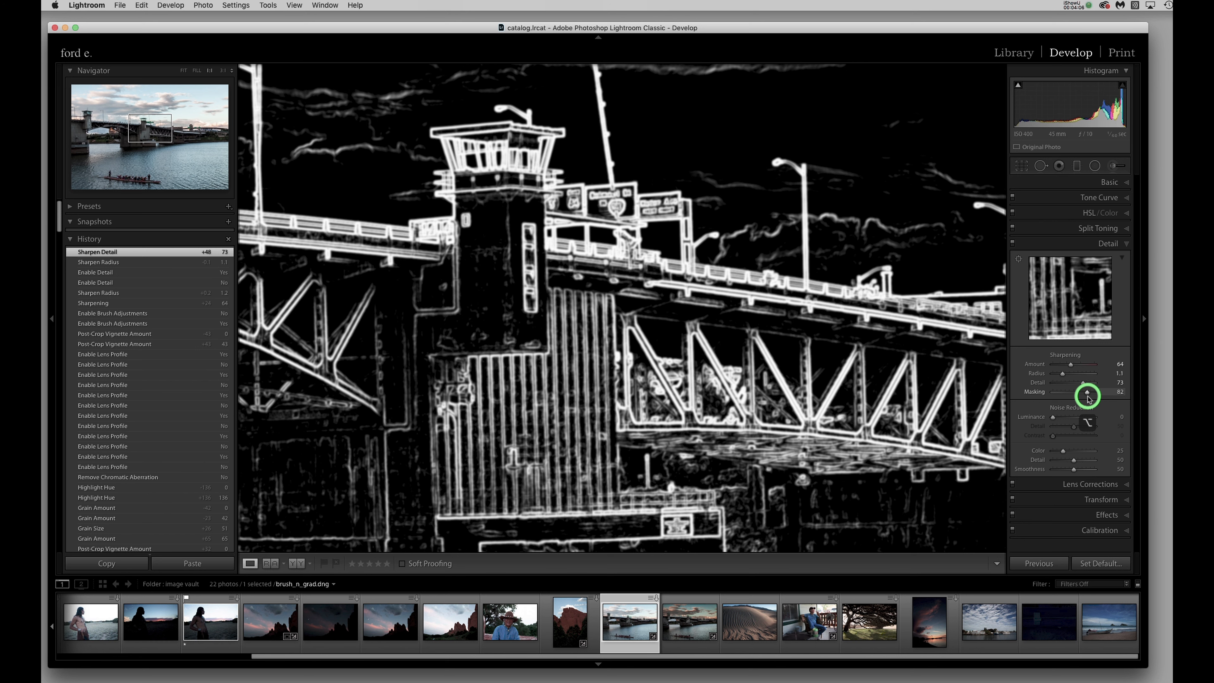
{"action": "left_click_drag", "start_coordinate": [1088, 397], "coordinate": [1088, 400]}
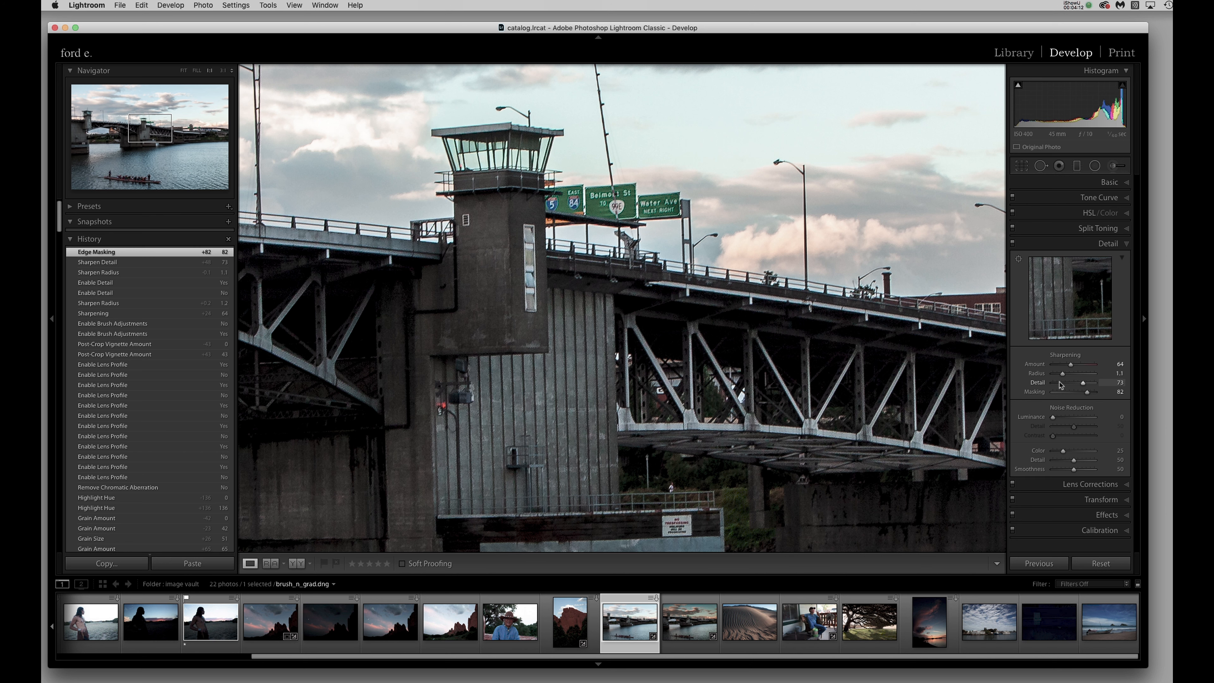
Compare the bridge with the finished sharpening switched off and on, then view the whole photo.
{"action": "left_click", "coordinate": [1013, 245]}
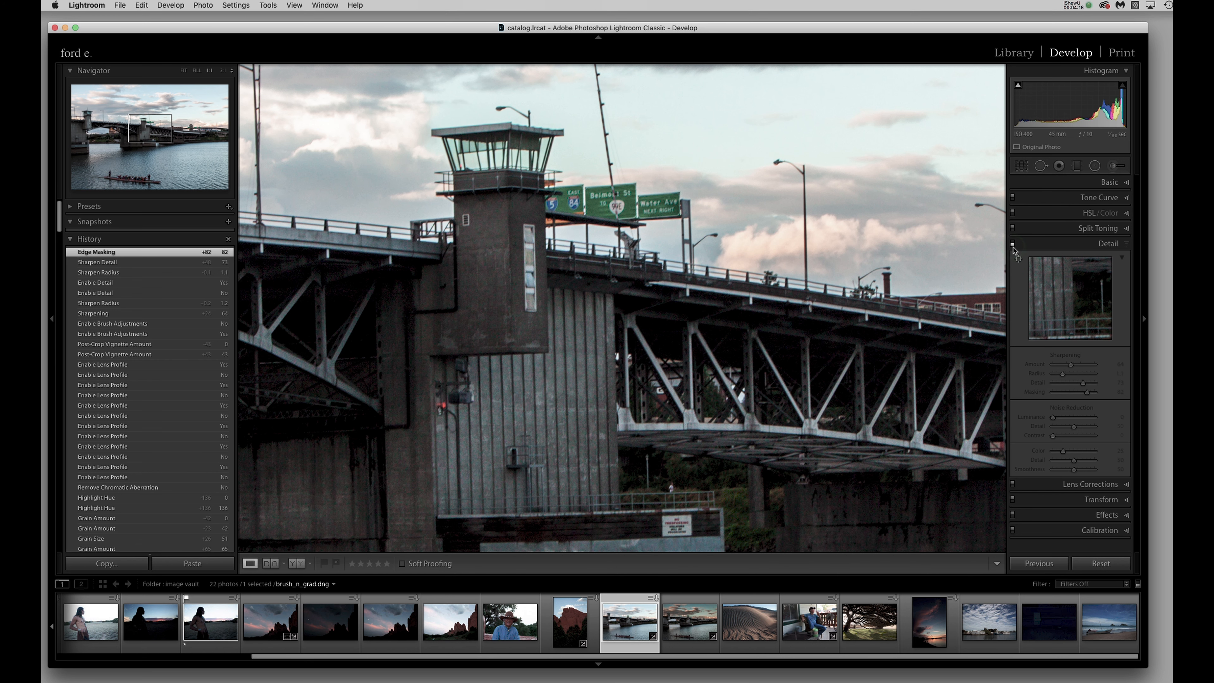
{"action": "left_click", "coordinate": [1013, 244]}
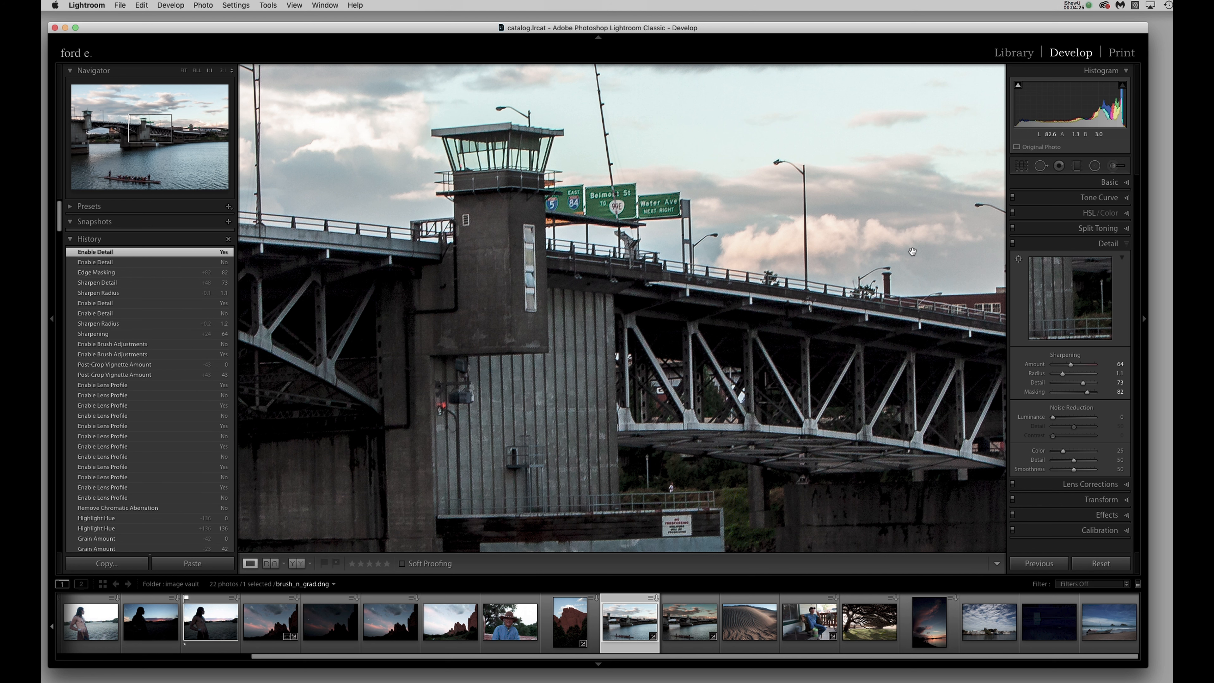
{"action": "left_click", "coordinate": [1012, 245]}
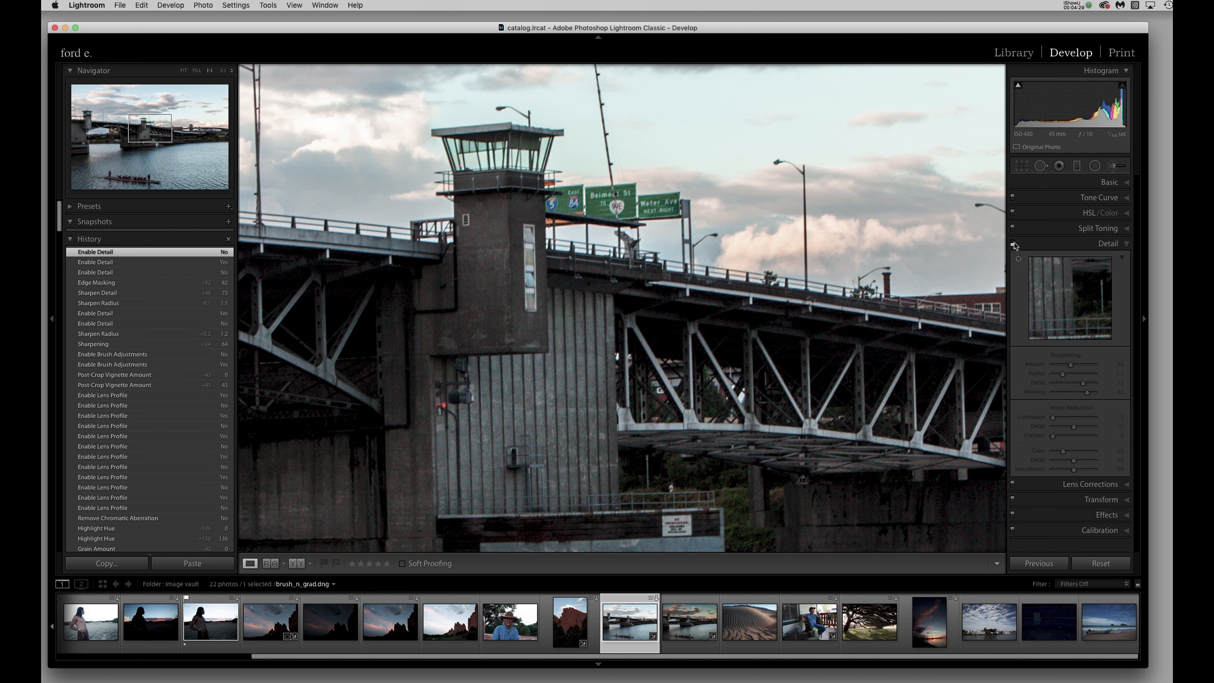
{"action": "left_click", "coordinate": [1013, 244]}
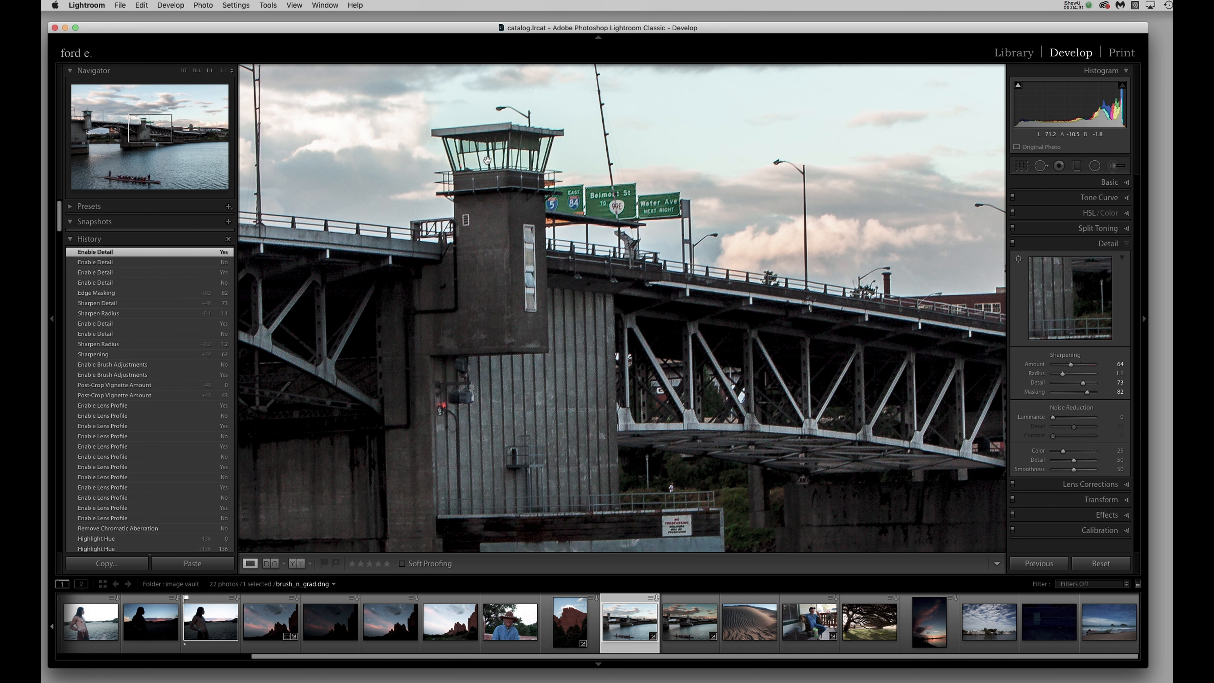
{"action": "left_click", "coordinate": [549, 364]}
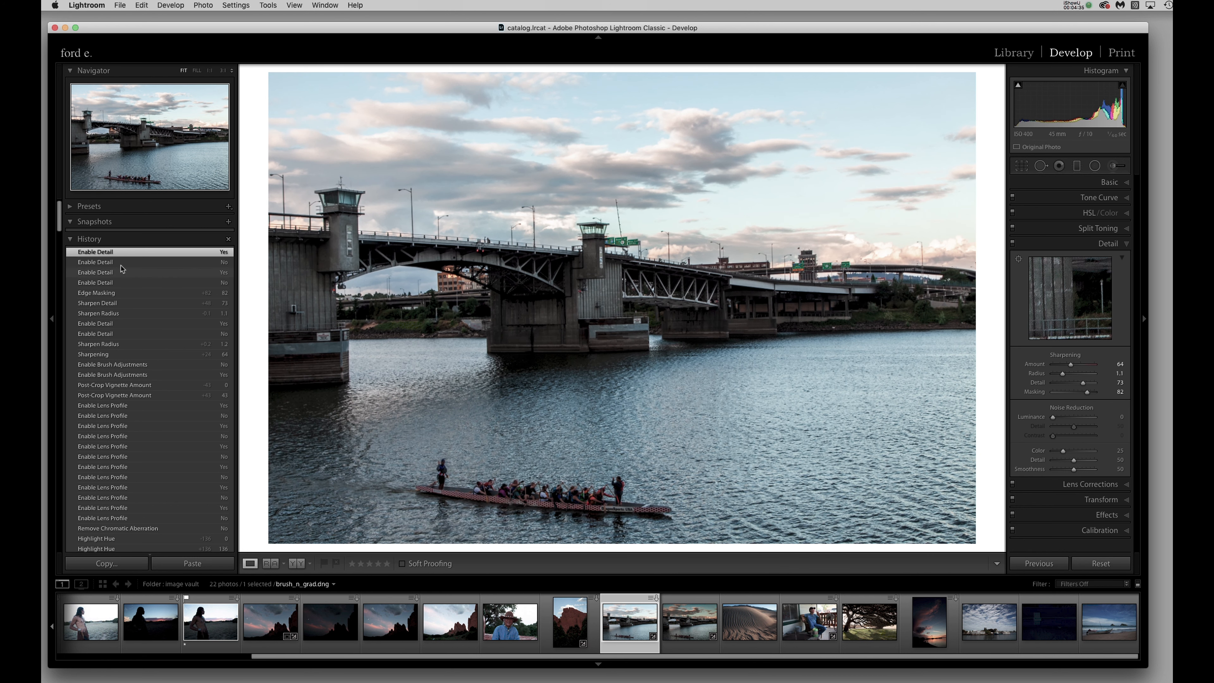
Compare the whole bridge photo without and with sharpening by switching between the two latest Enable Detail history states, ending on the sharpened one.
{"action": "left_click", "coordinate": [142, 262]}
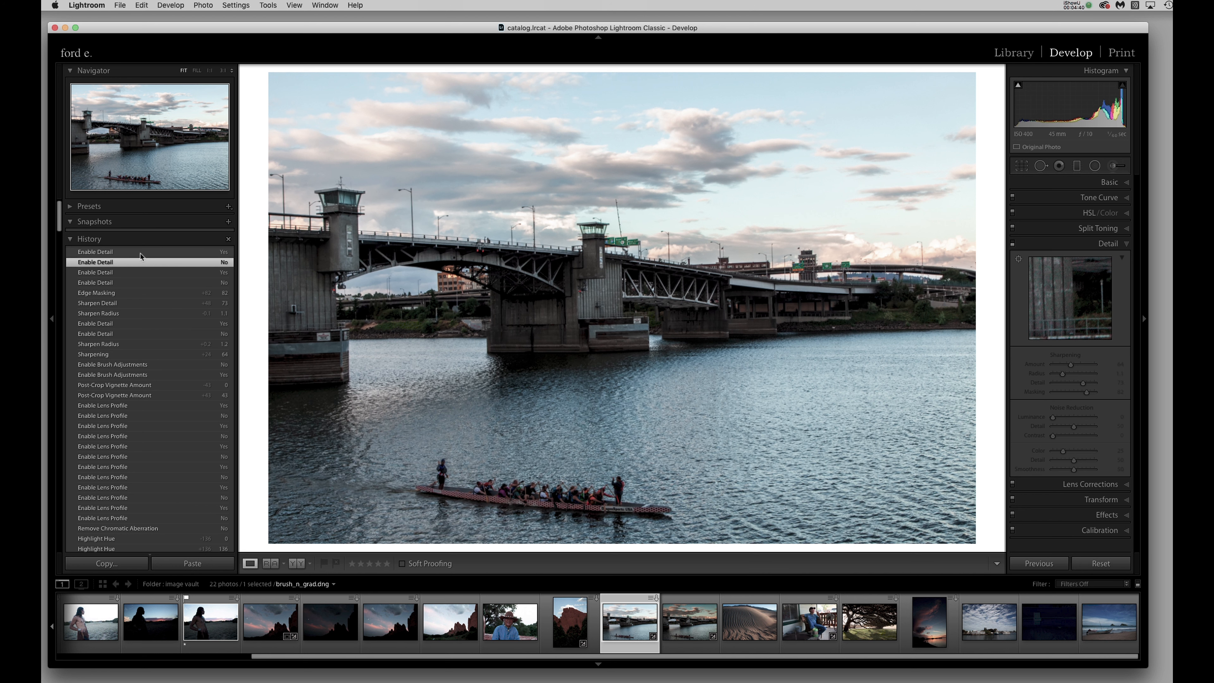
{"action": "left_click", "coordinate": [140, 253]}
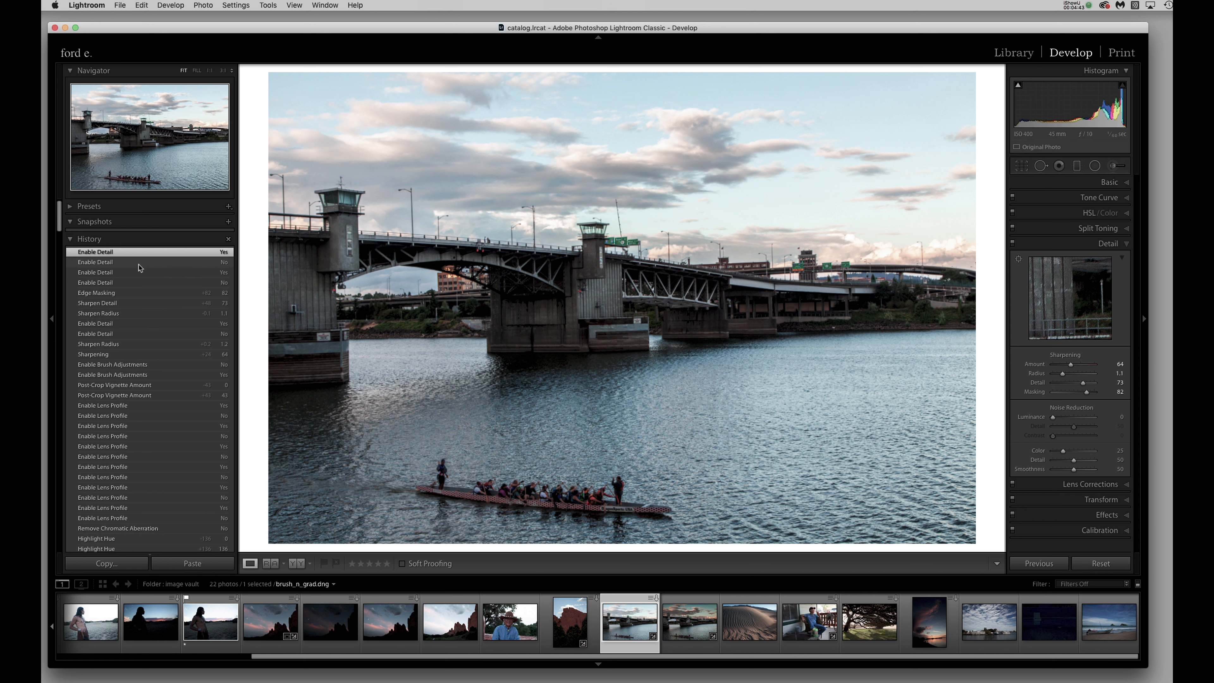
{"action": "left_click", "coordinate": [138, 264]}
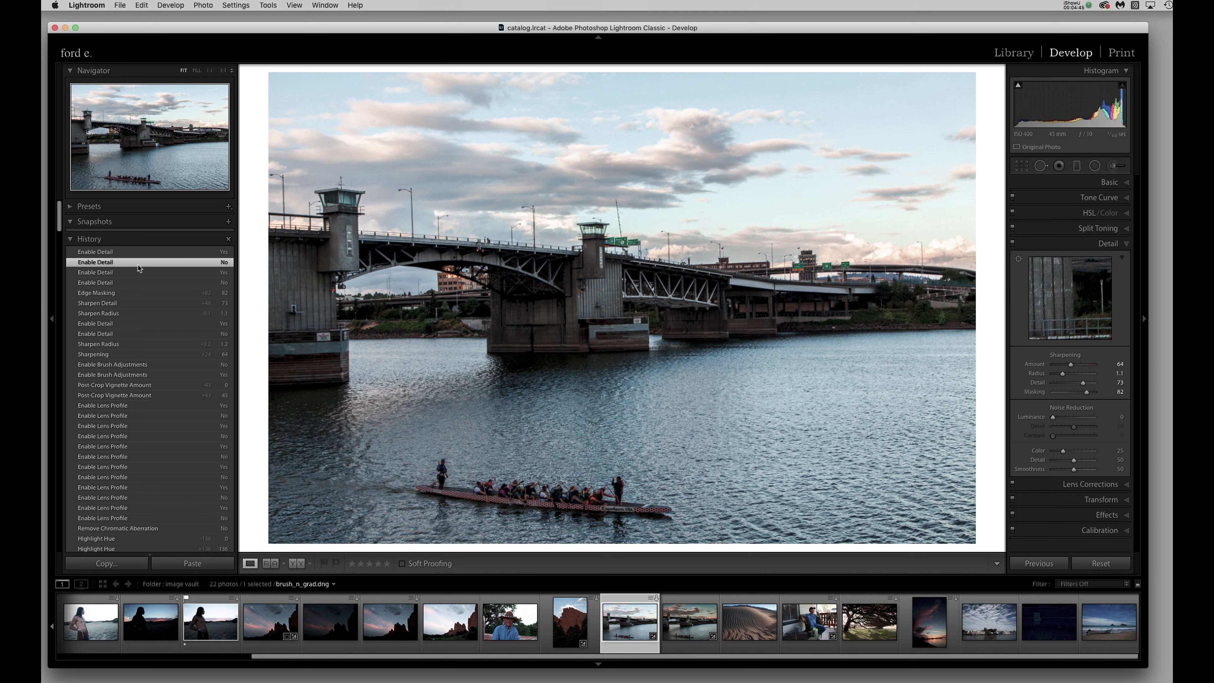
{"action": "left_click", "coordinate": [138, 253]}
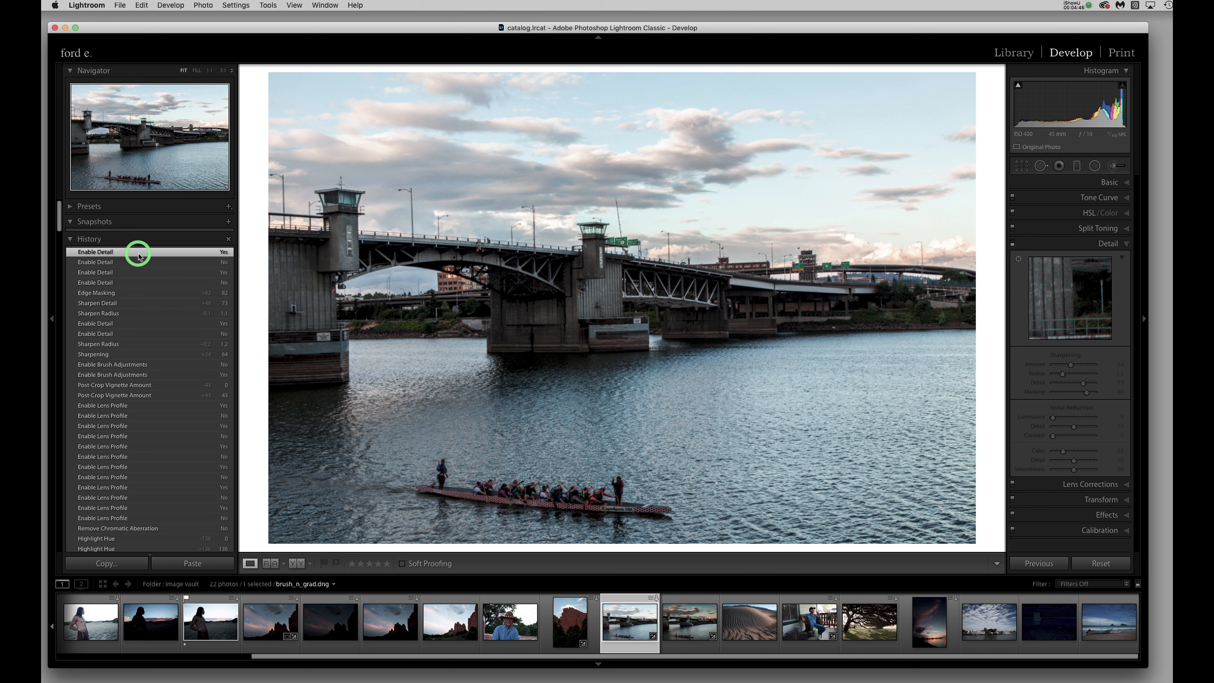
Compare the water ripples at 1:1 in the unsharpened and sharpened history states, inspect the bridge pier, and return to the full photo.
{"action": "left_click", "coordinate": [661, 389]}
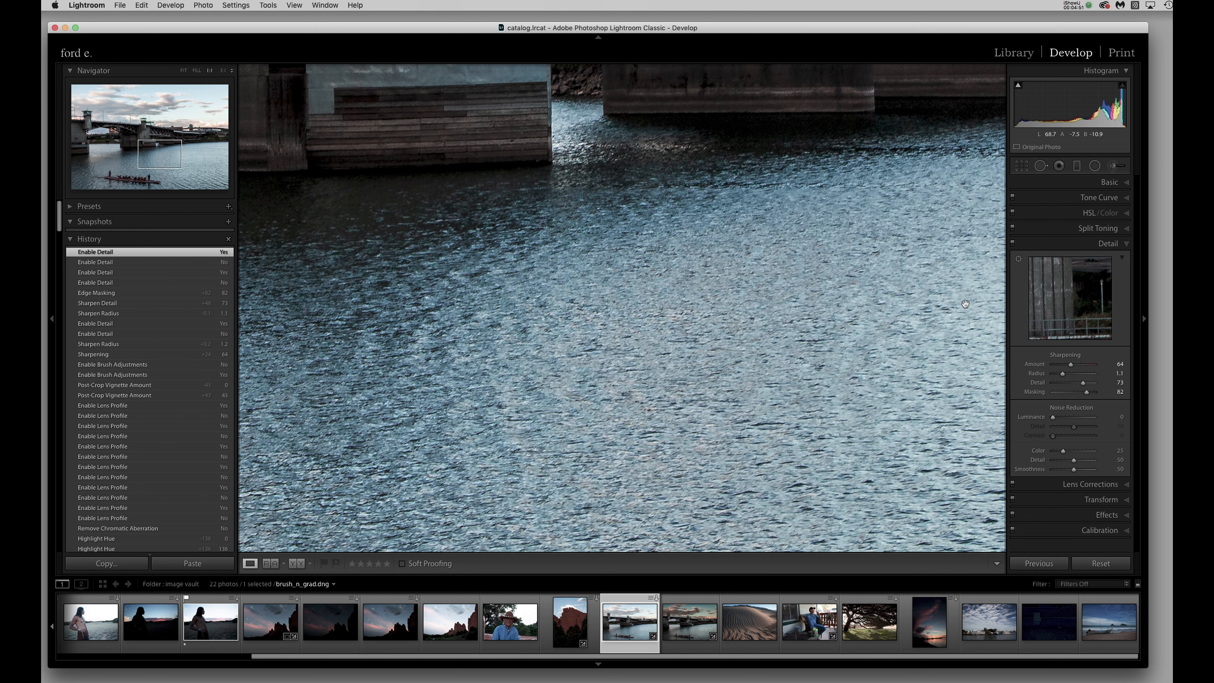
{"action": "left_click", "coordinate": [161, 263]}
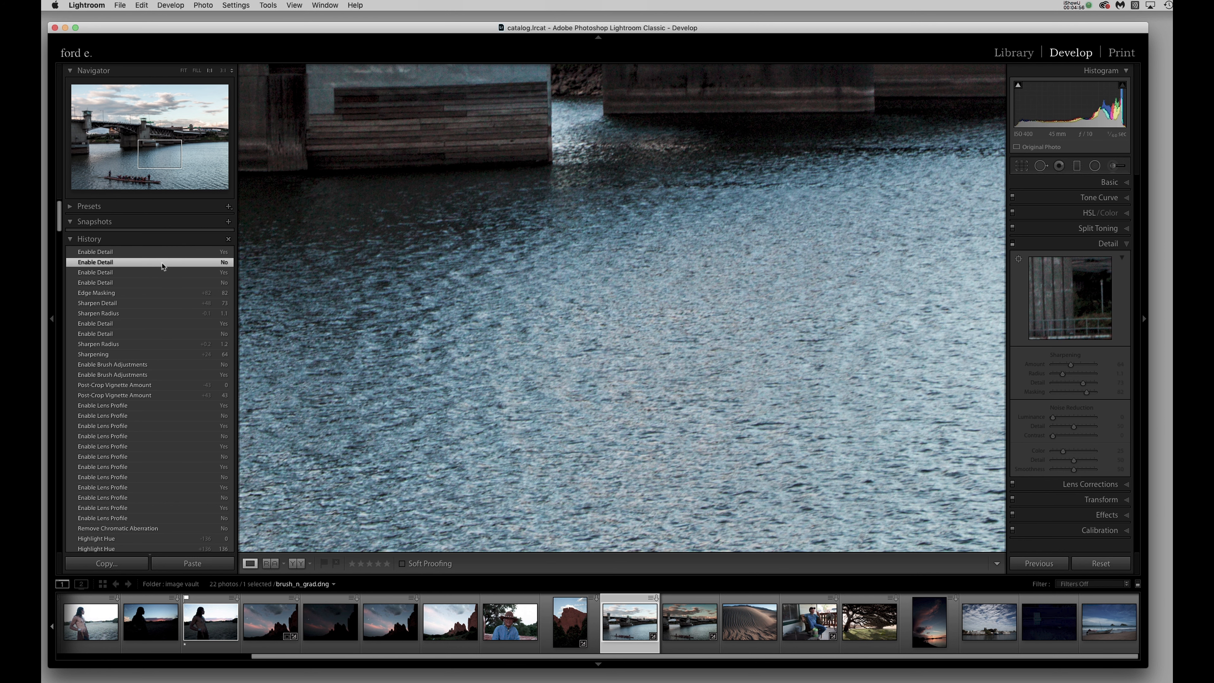
{"action": "left_click", "coordinate": [160, 253]}
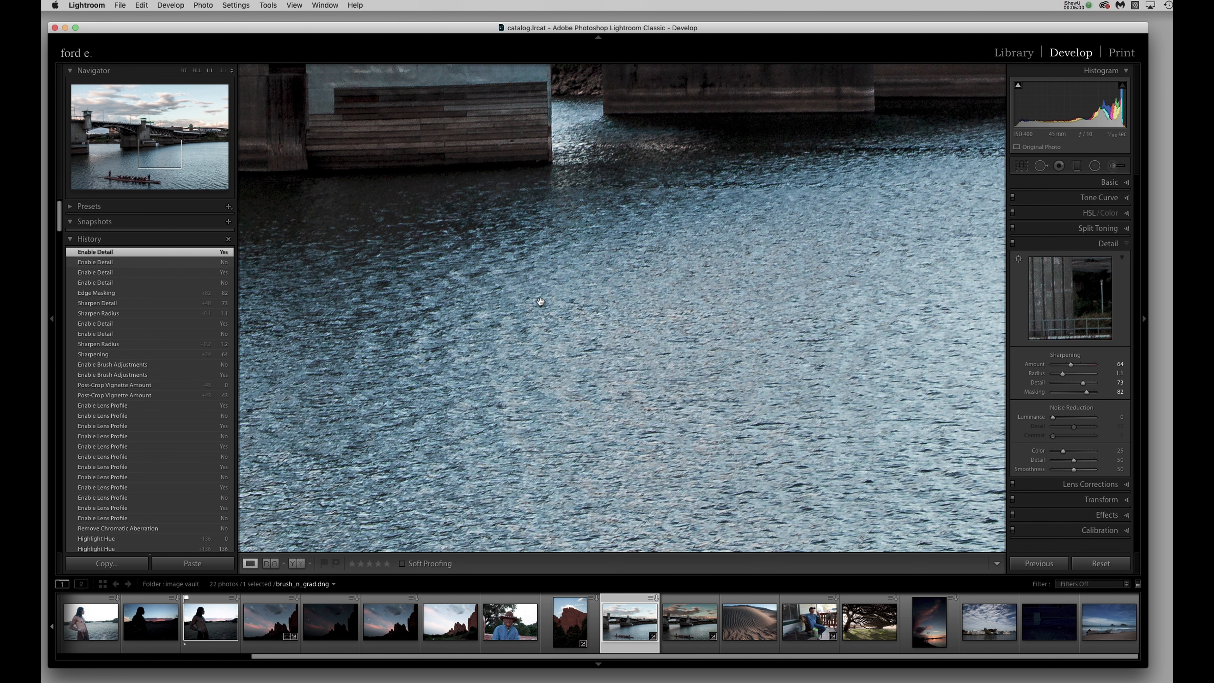
{"action": "left_click_drag", "start_coordinate": [537, 165], "coordinate": [748, 289]}
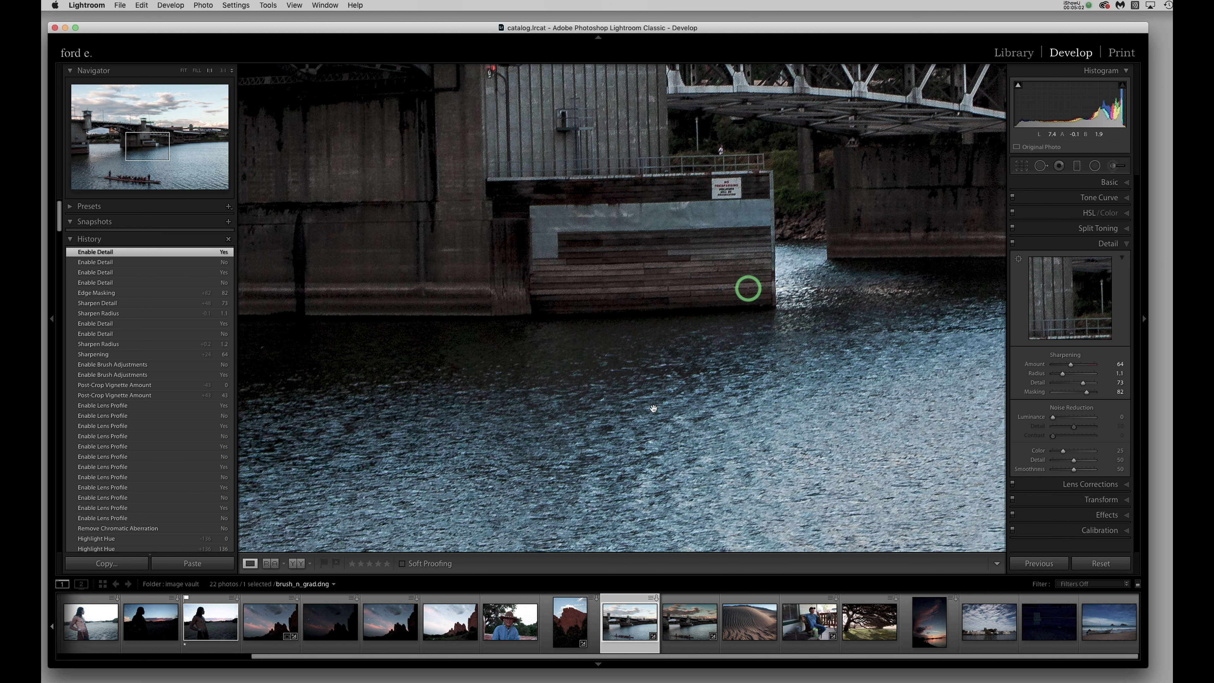
{"action": "key", "text": "z"}
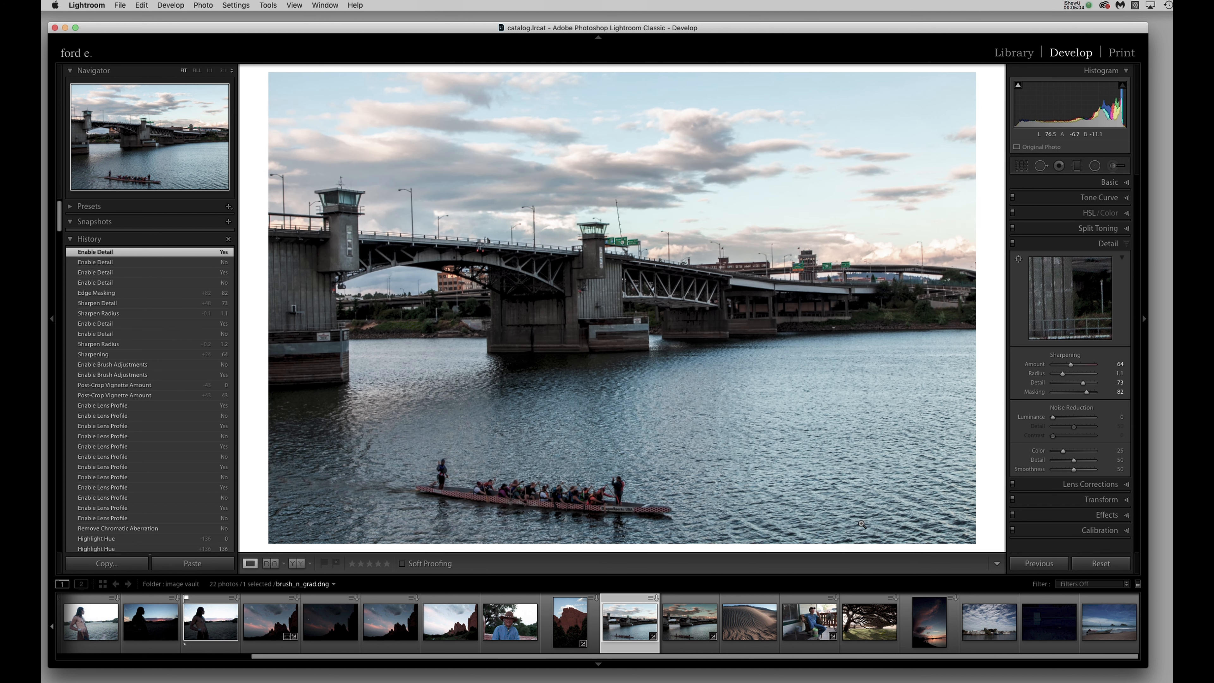